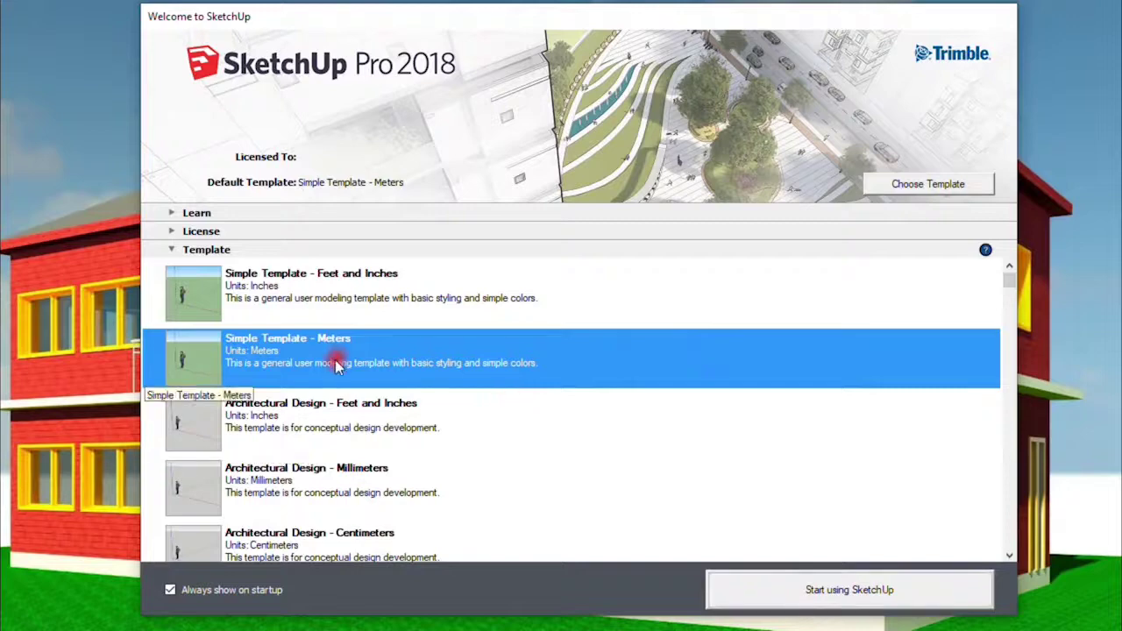
# - Start a new model with the Simple Template - Feet and Inches
pyautogui.click(308, 289)
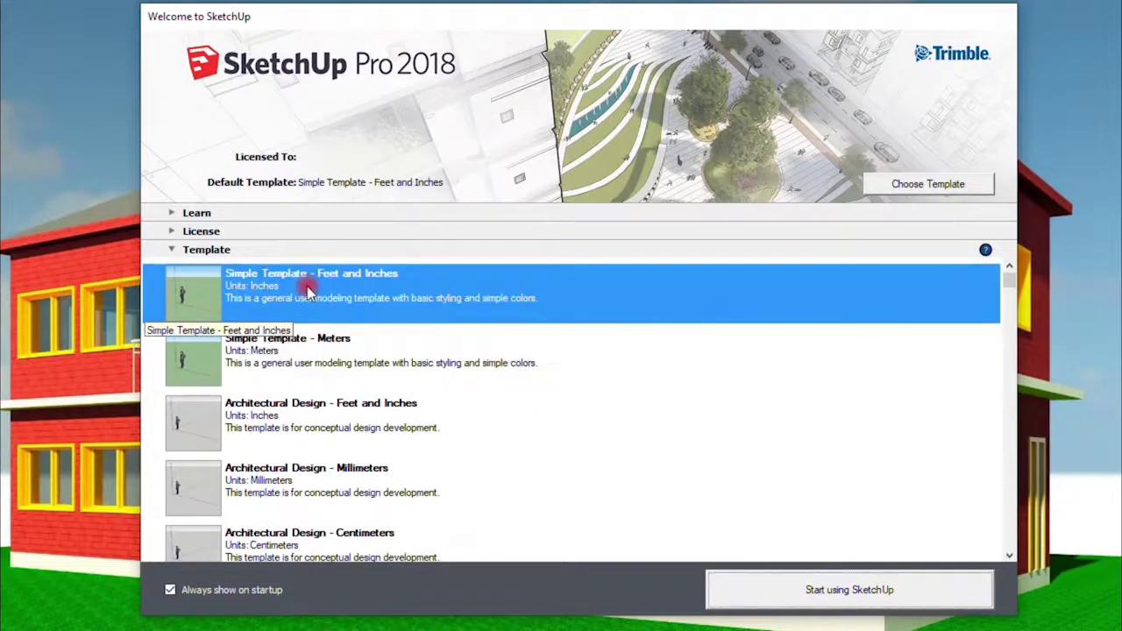
pyautogui.click(314, 357)
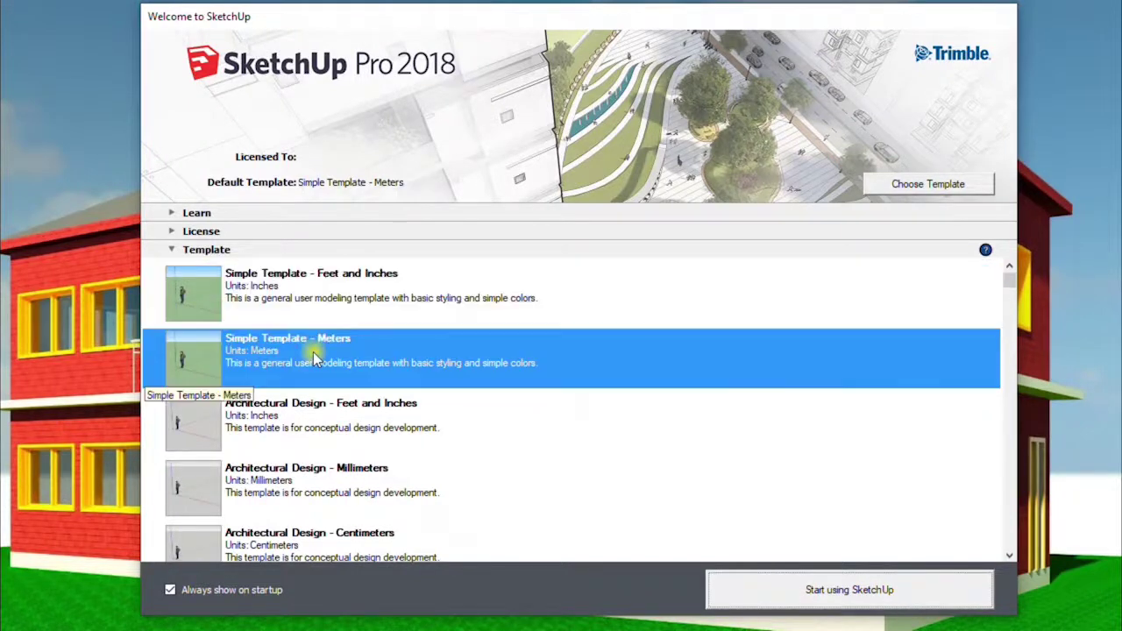
pyautogui.click(314, 302)
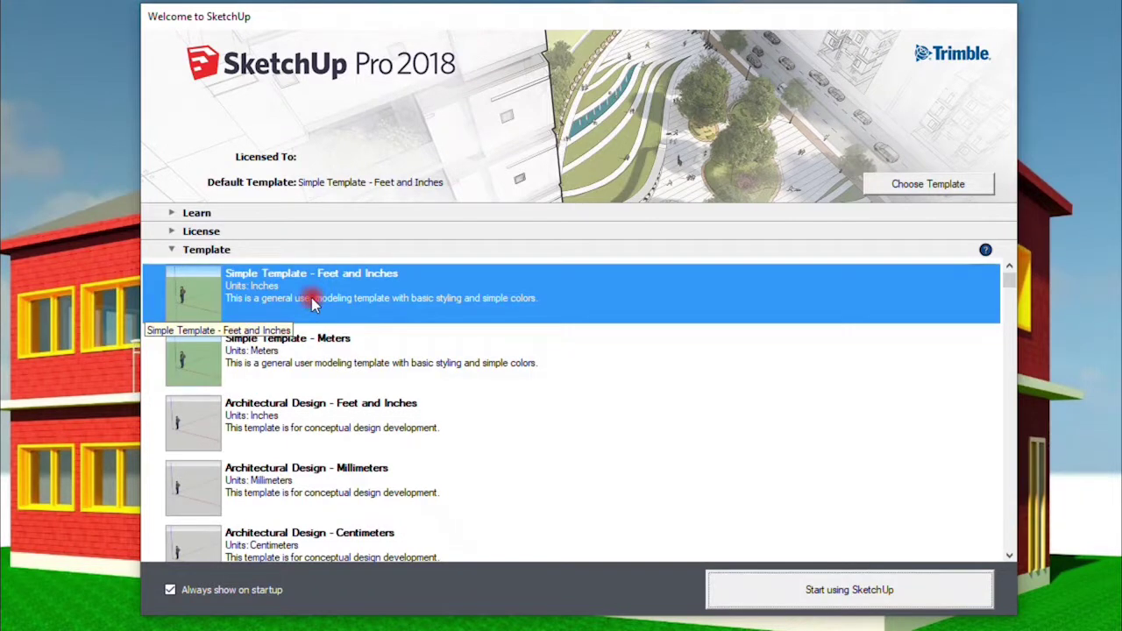
pyautogui.click(826, 593)
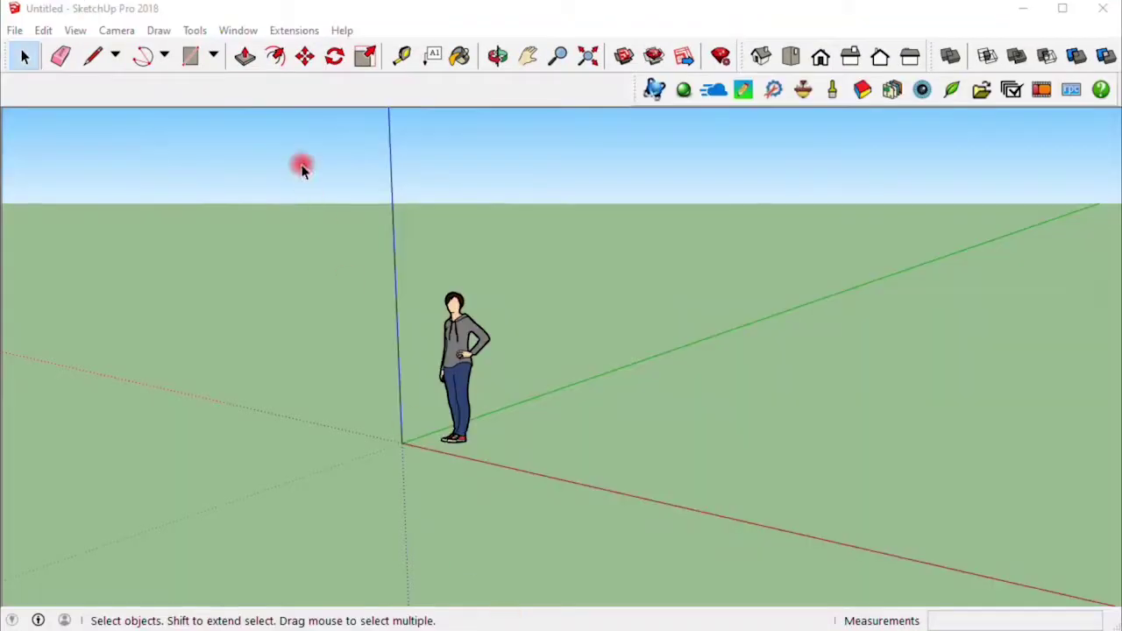
# - Delete the default human figure near the origin
pyautogui.click(465, 379)
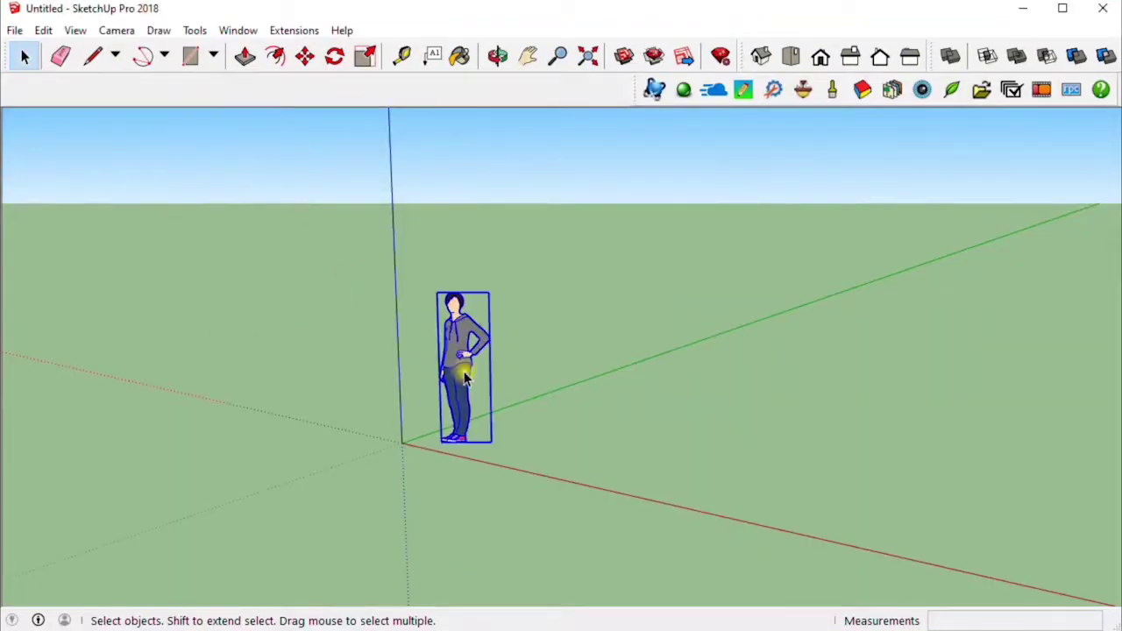
pyautogui.press('Delete')
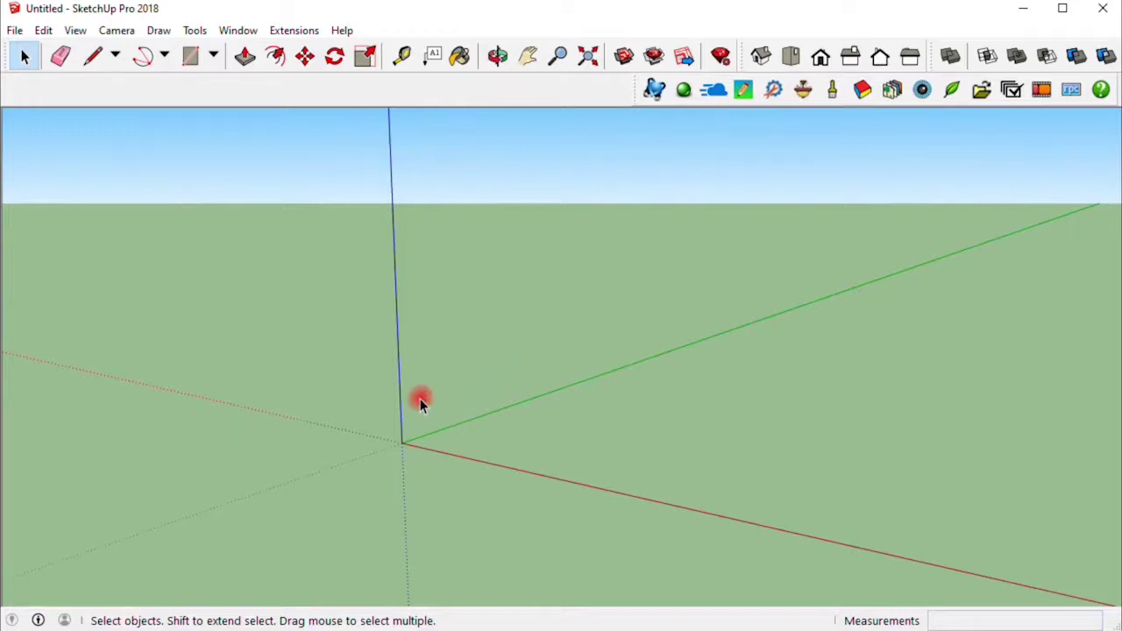
pyautogui.press('o')
pyautogui.moveTo(421, 406); pyautogui.dragTo(453, 403)
pyautogui.press('space')
pyautogui.scroll(-3, 453, 408)
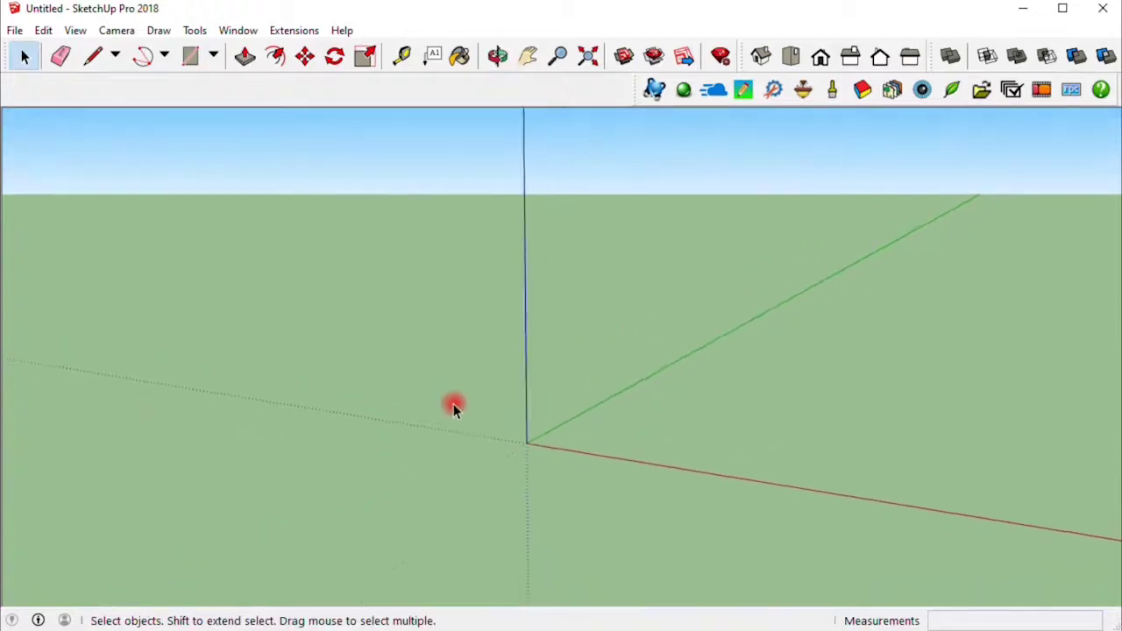
pyautogui.scroll(1, 399, 388)
pyautogui.scroll(1, 399, 386)
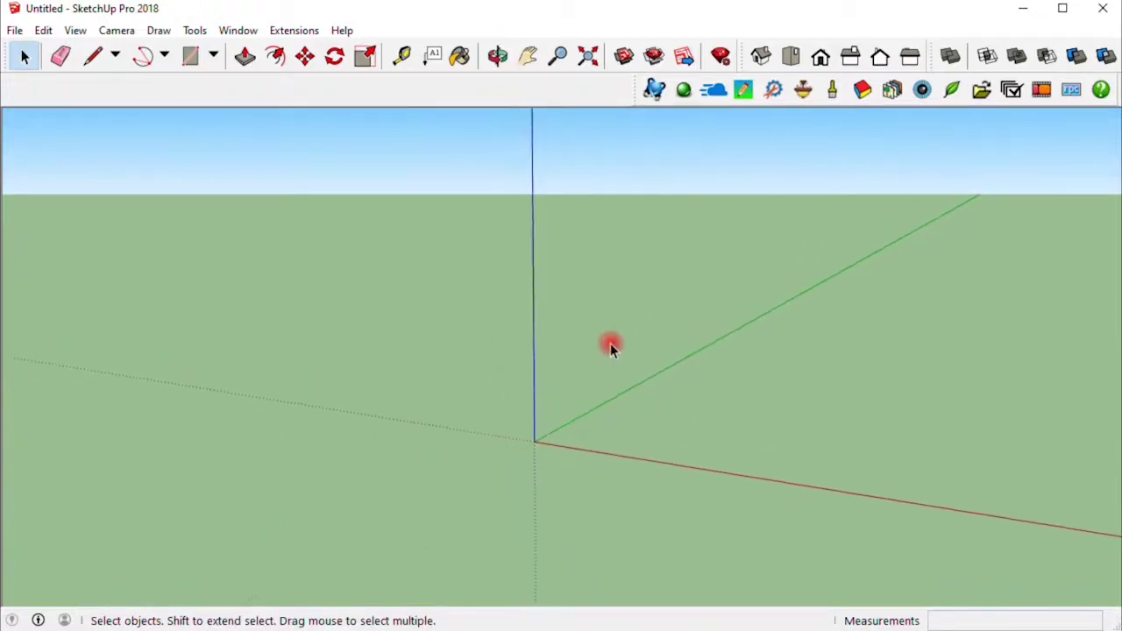
pyautogui.scroll(1, 639, 329)
pyautogui.scroll(-2, 206, 328)
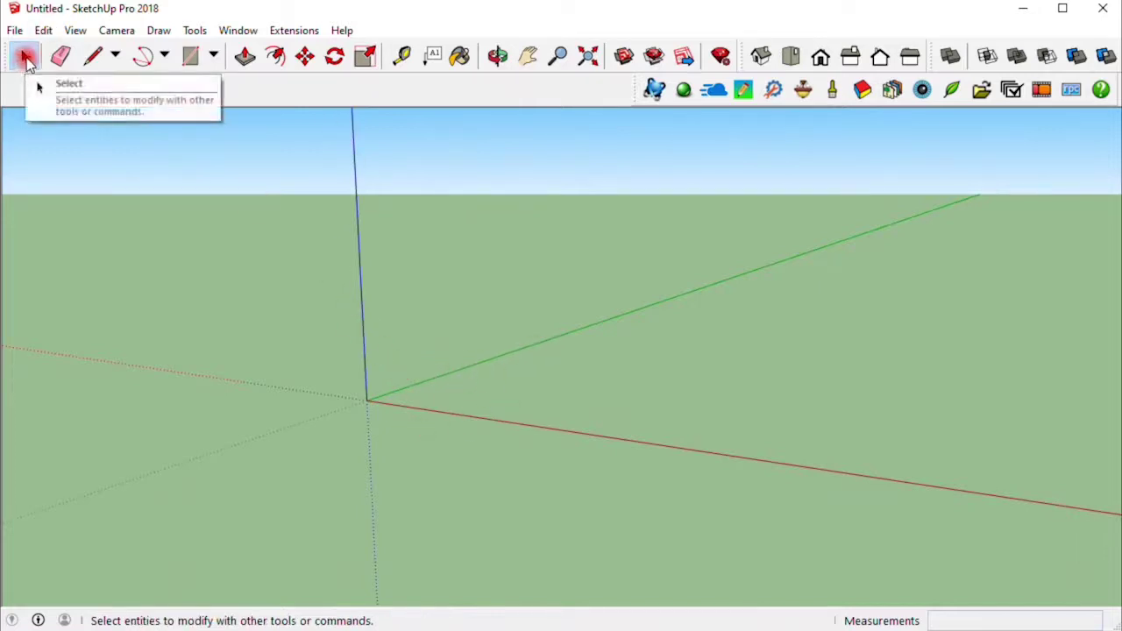
pyautogui.click(26, 57)
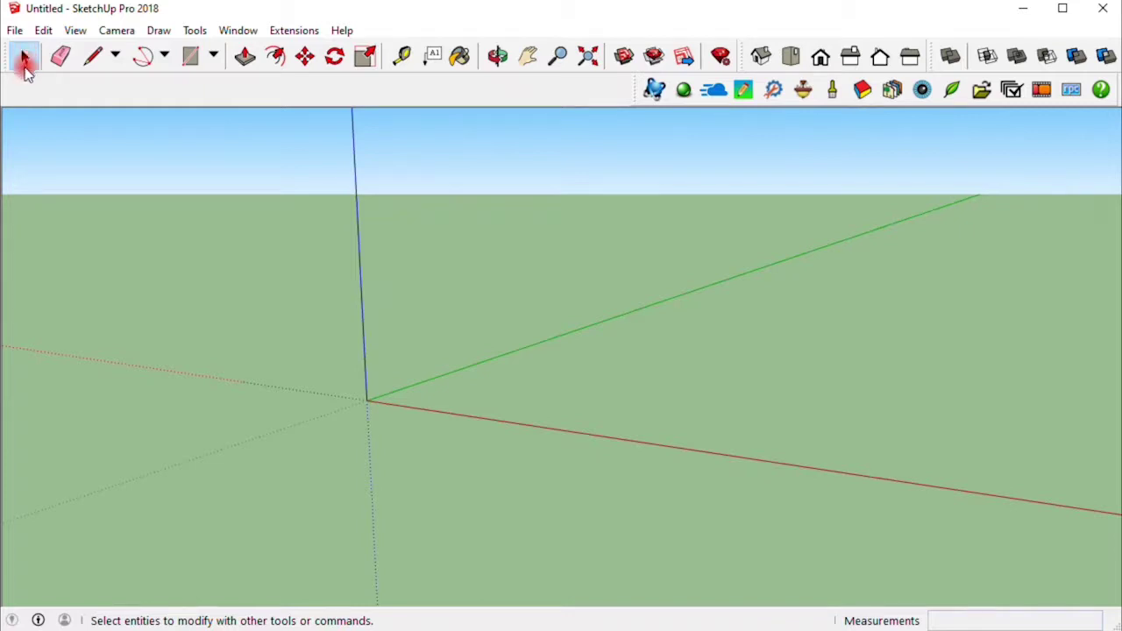
pyautogui.click(82, 59)
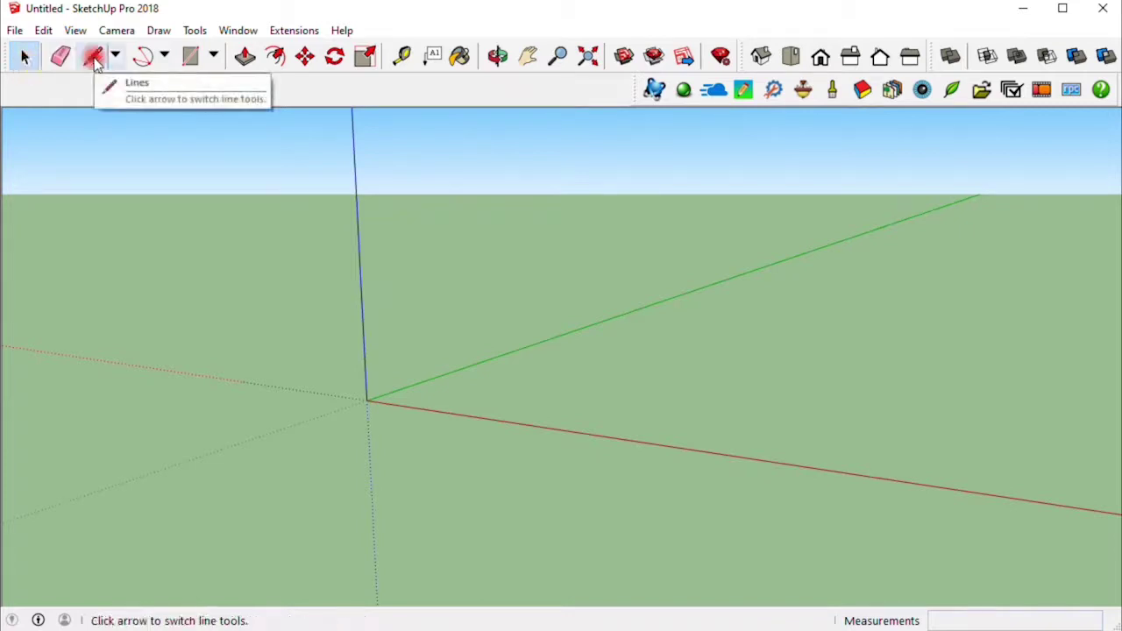
# - Draw a closed four-sided face from the origin with the Line tool, one side on the green axis and a side about 29' long on the red axis
pyautogui.click(93, 58)
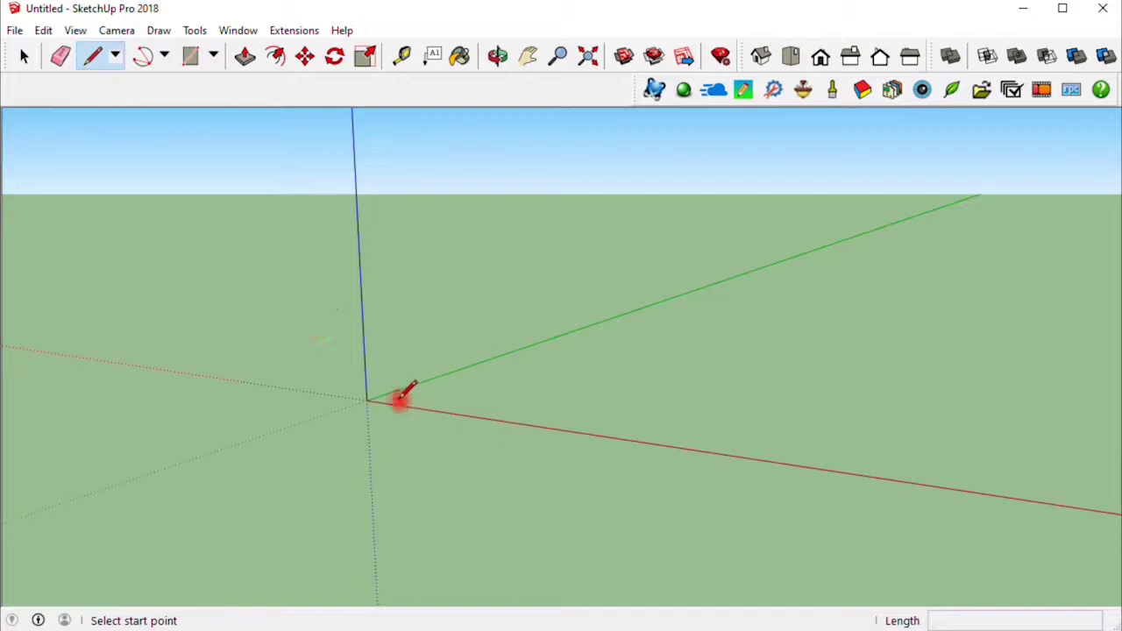
pyautogui.click(366, 400)
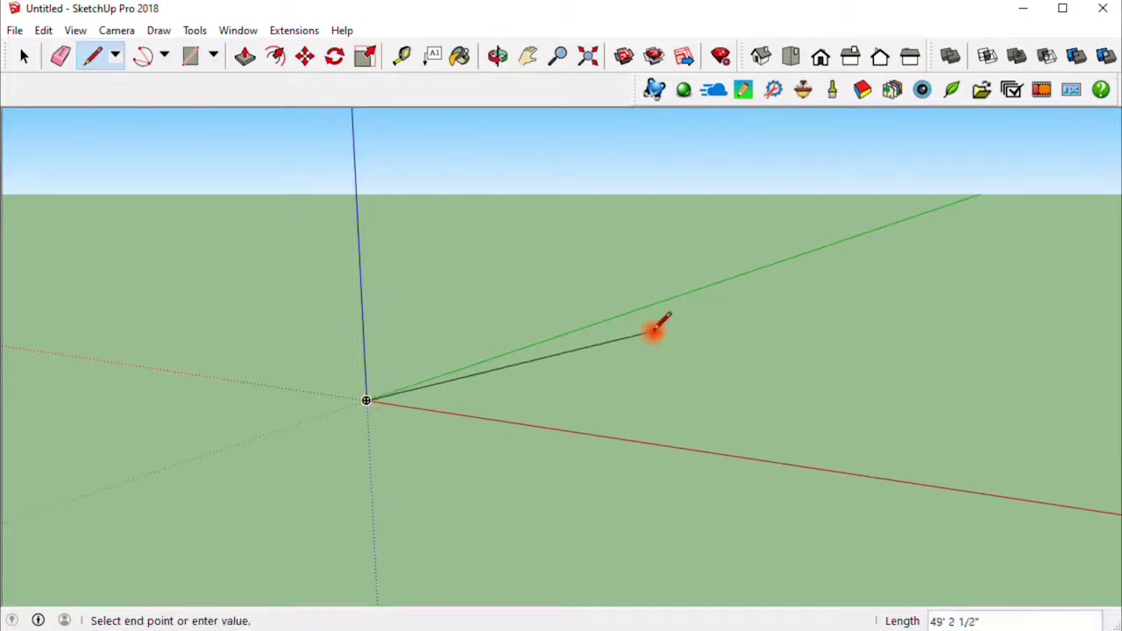
pyautogui.click(634, 310)
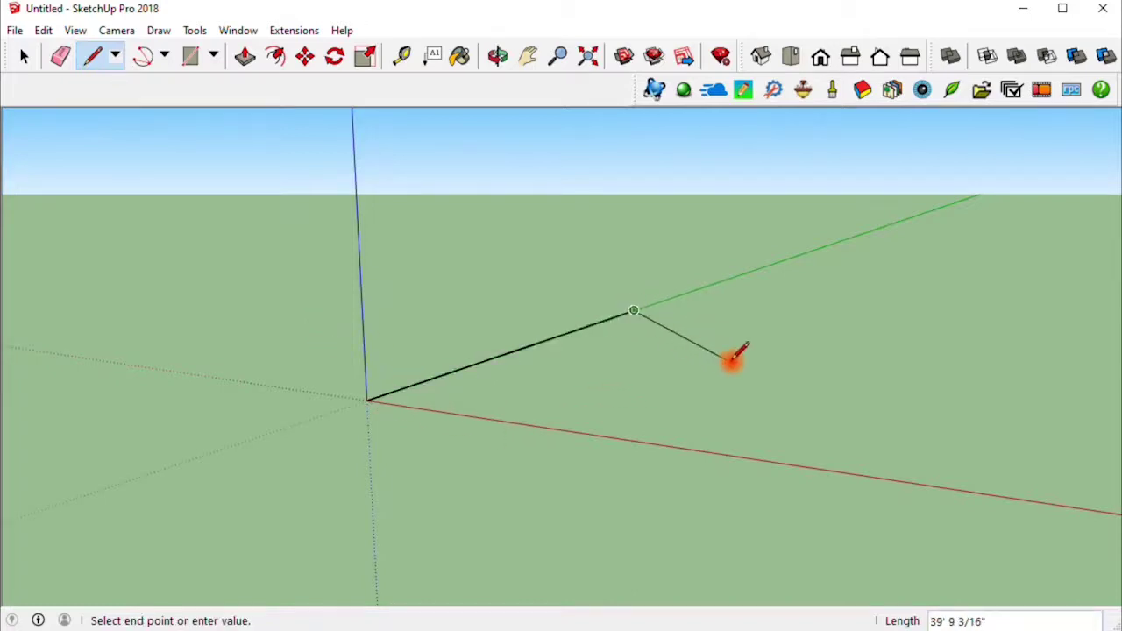
pyautogui.click(815, 323)
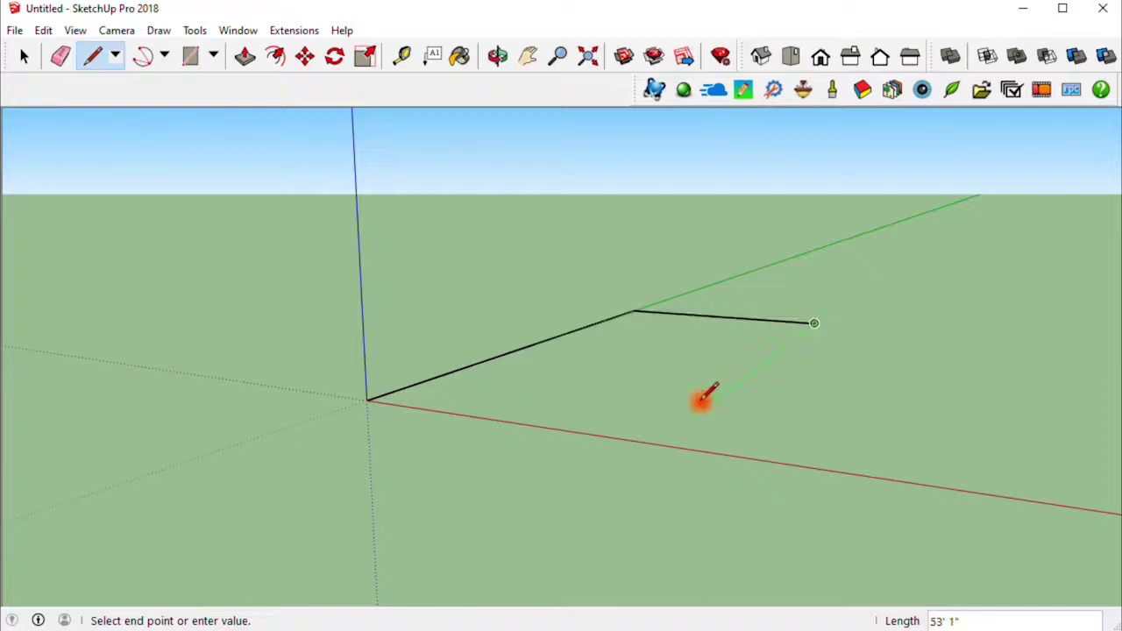
pyautogui.click(659, 443)
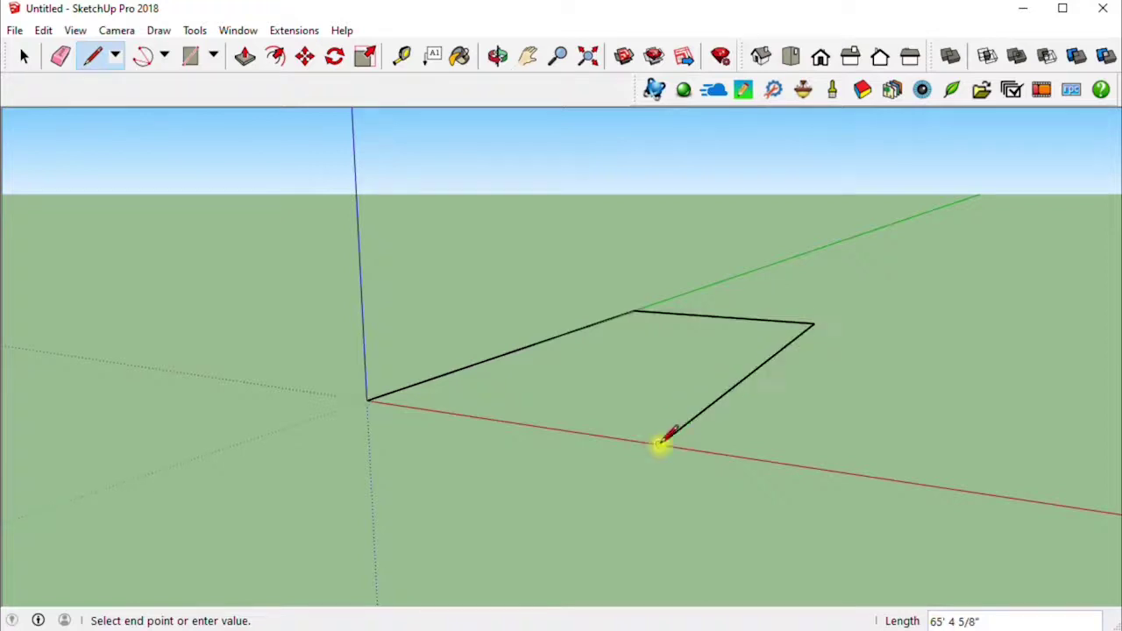
pyautogui.click(366, 401)
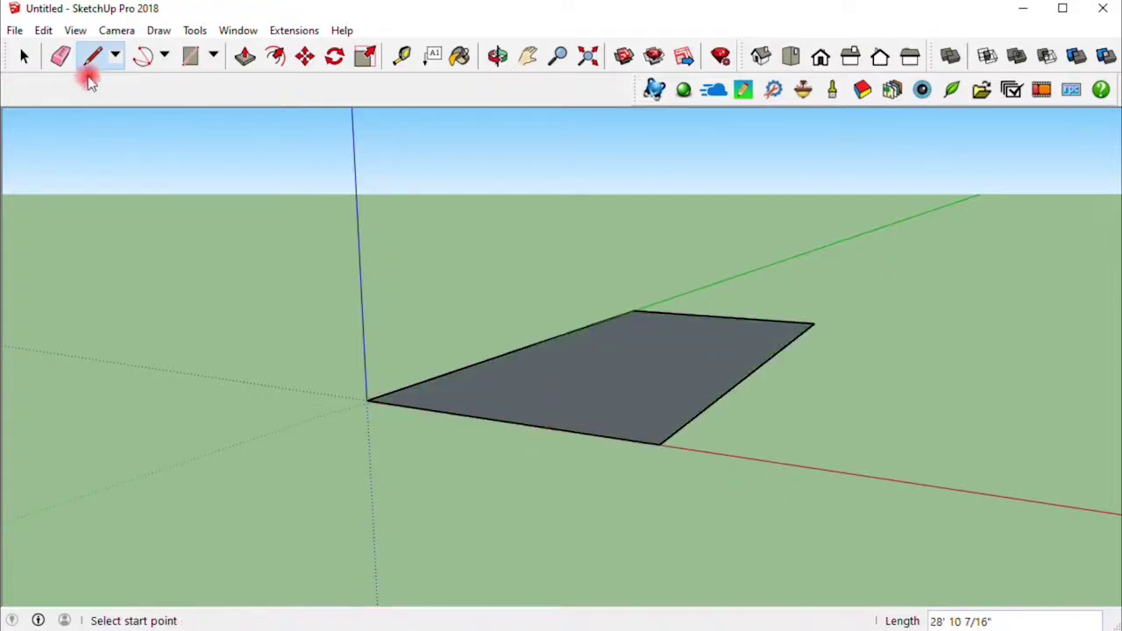
pyautogui.click(114, 58)
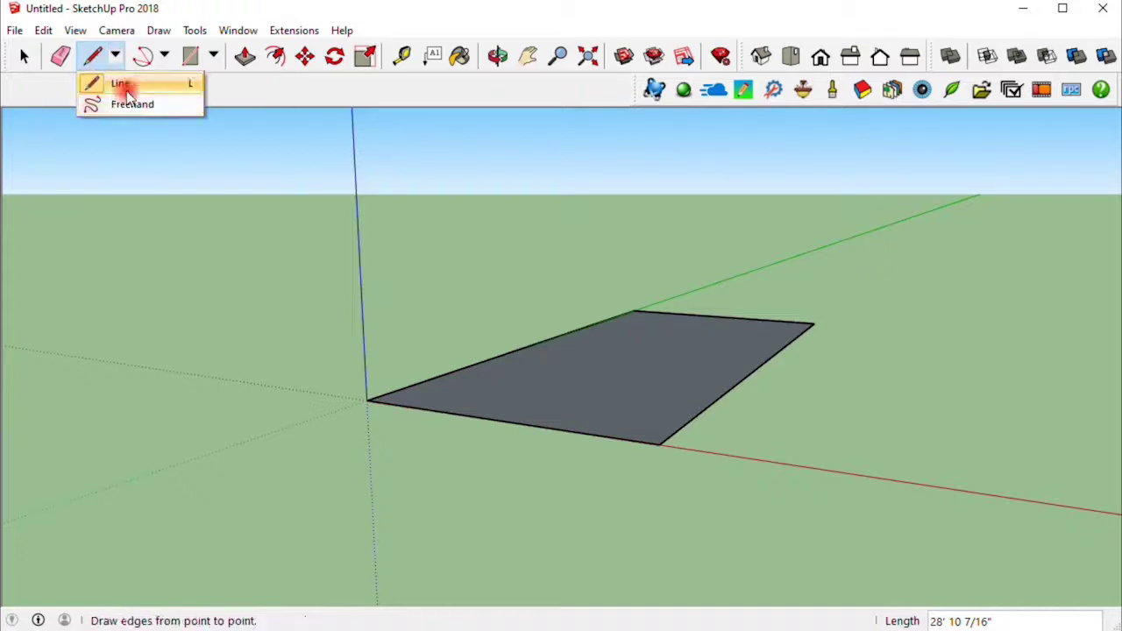
pyautogui.click(132, 85)
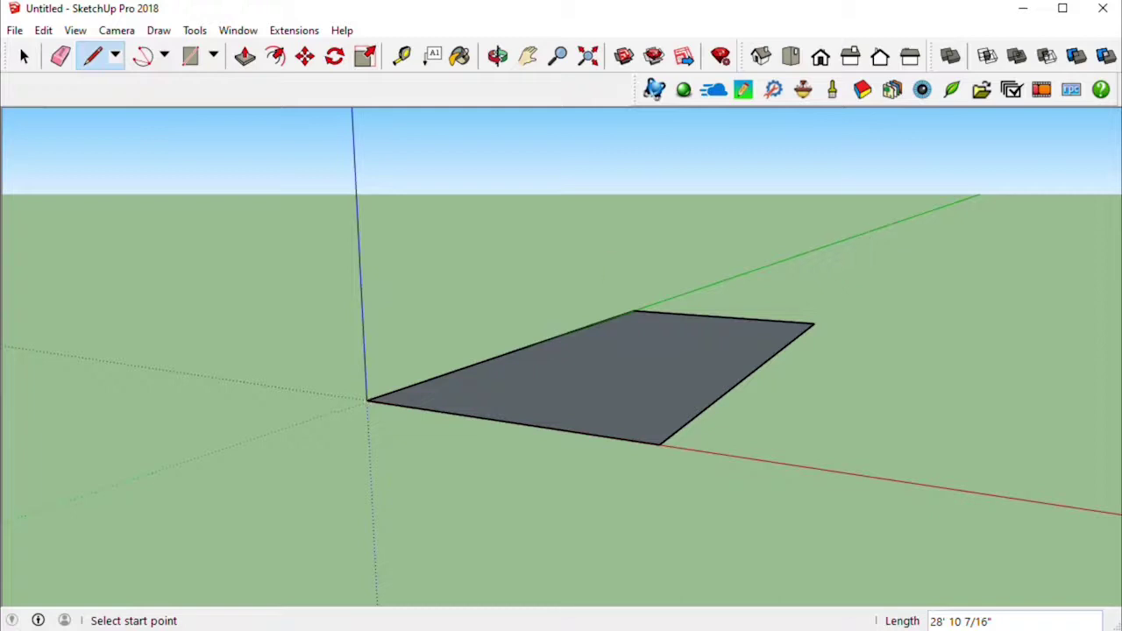
pyautogui.click(24, 57)
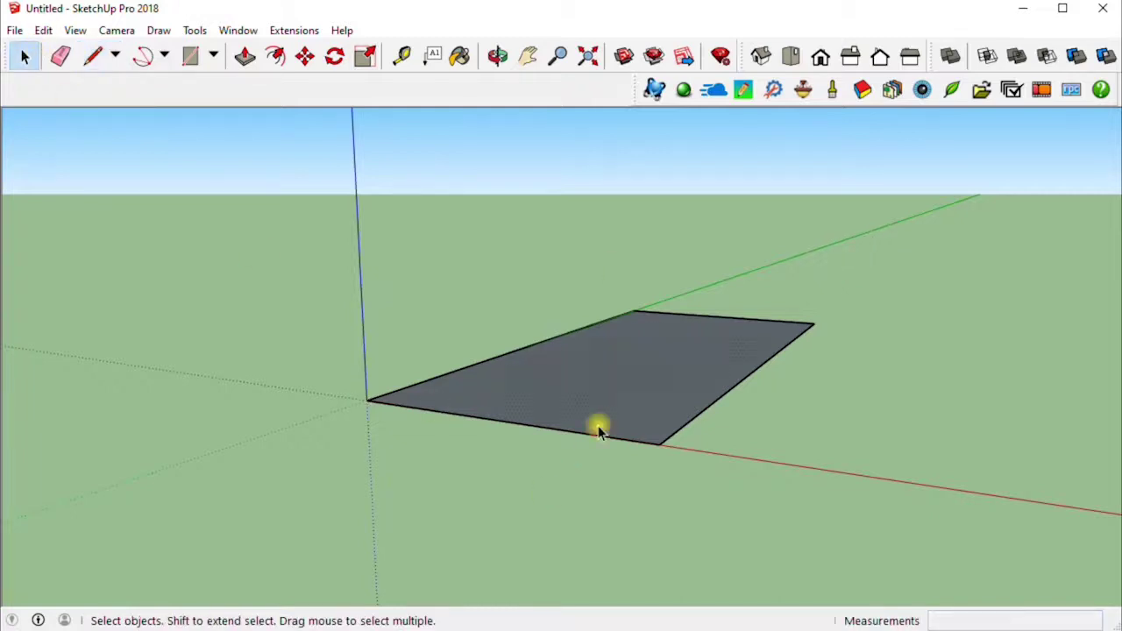
# - Erase the four edges of the quadrilateral one by one with the Eraser
pyautogui.click(61, 56)
pyautogui.click(535, 426)
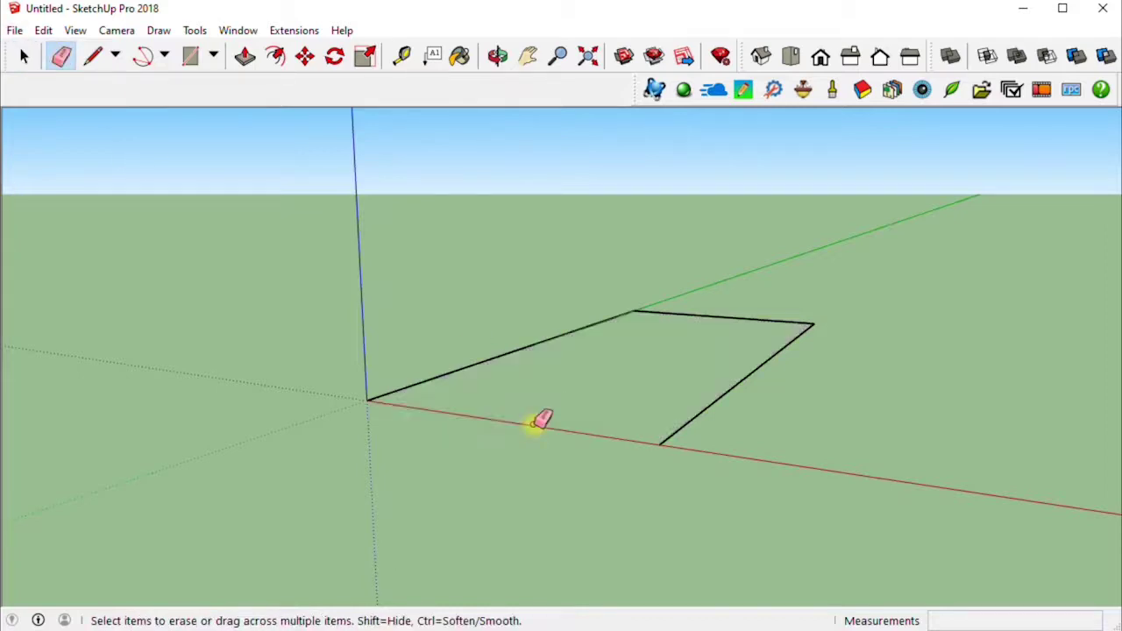
pyautogui.click(685, 426)
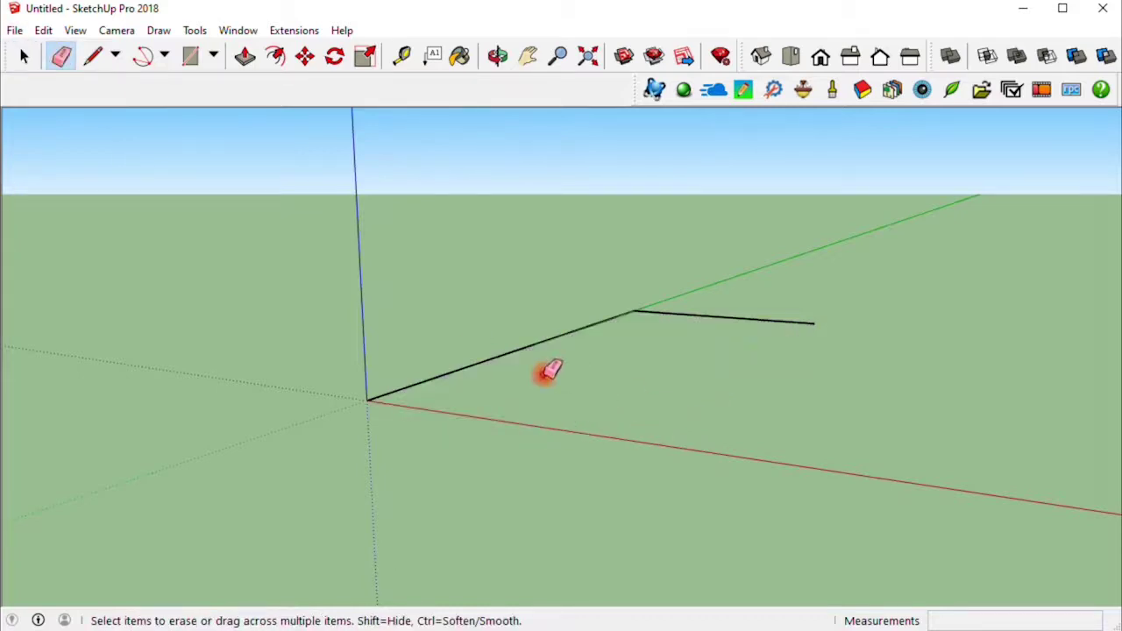
pyautogui.click(500, 355)
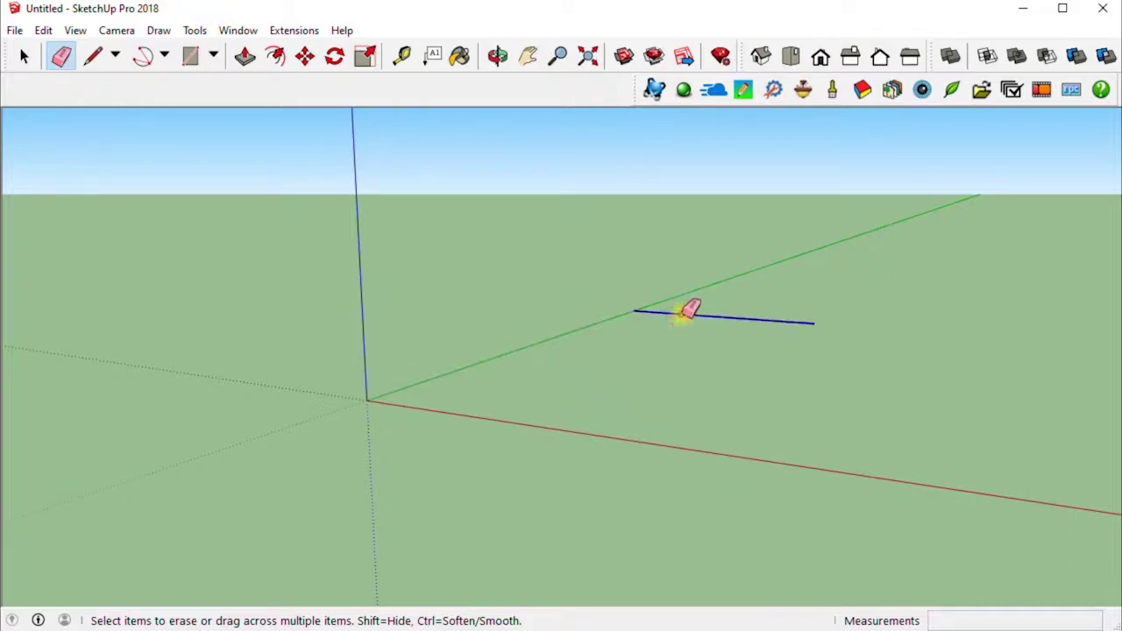
pyautogui.click(684, 314)
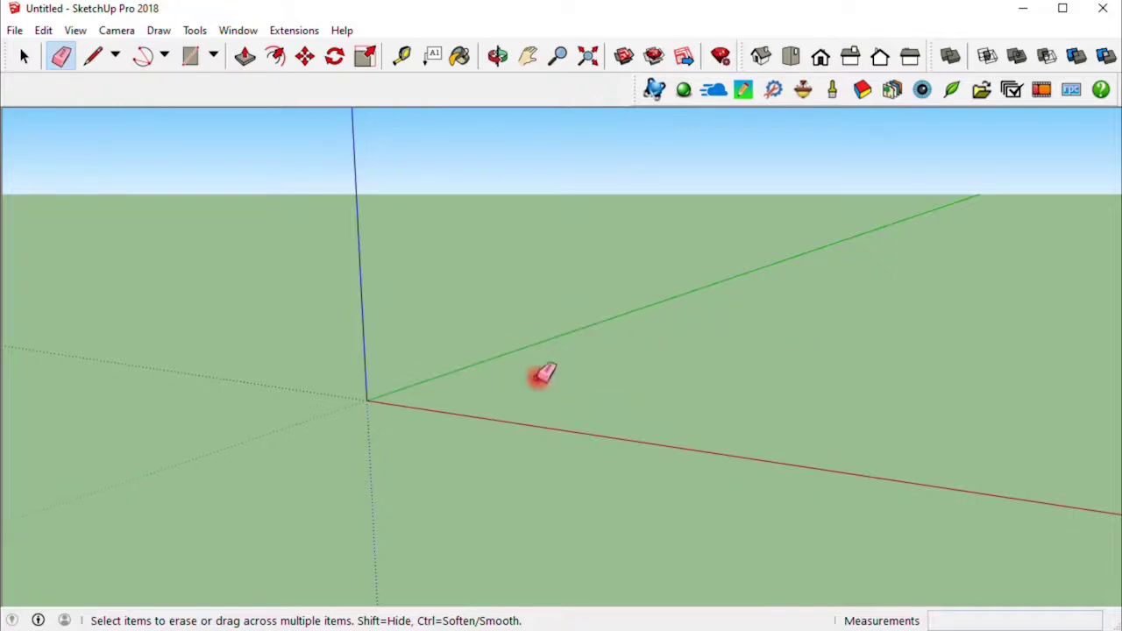
# - Draw an irregular closed shape on the ground across the red and green axes with the Freehand tool
pyautogui.click(115, 57)
pyautogui.click(110, 103)
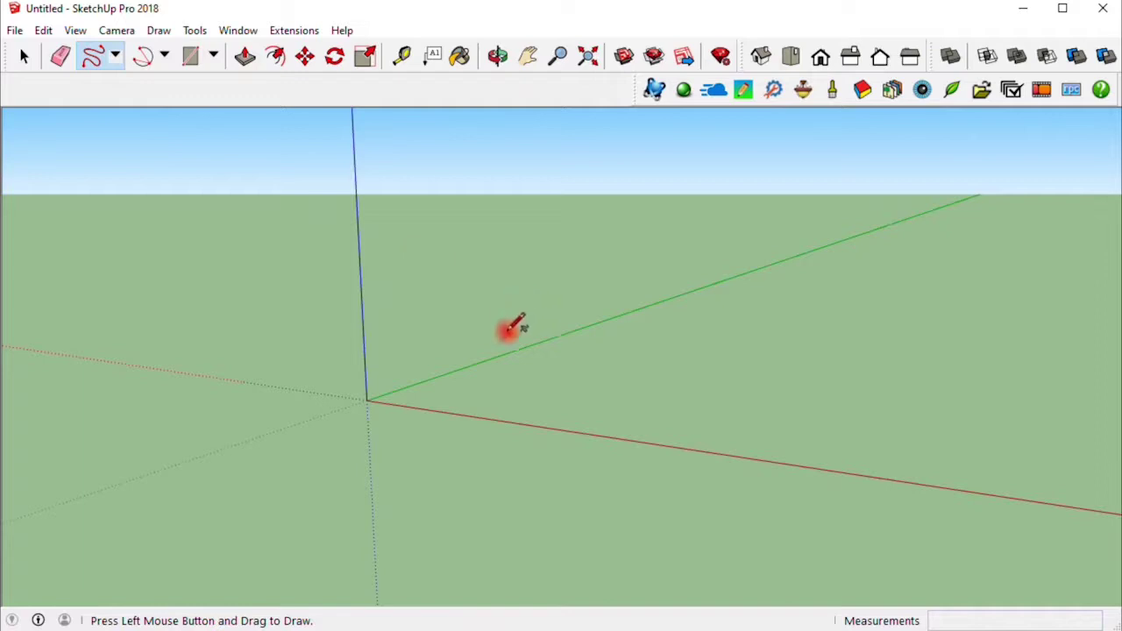
pyautogui.moveTo(506, 329)
pyautogui.mouseDown()
pyautogui.moveTo(658, 345)
pyautogui.moveTo(671, 422)
pyautogui.moveTo(529, 500)
pyautogui.moveTo(373, 392)
pyautogui.moveTo(458, 328)
pyautogui.moveTo(507, 331)
pyautogui.mouseUp()
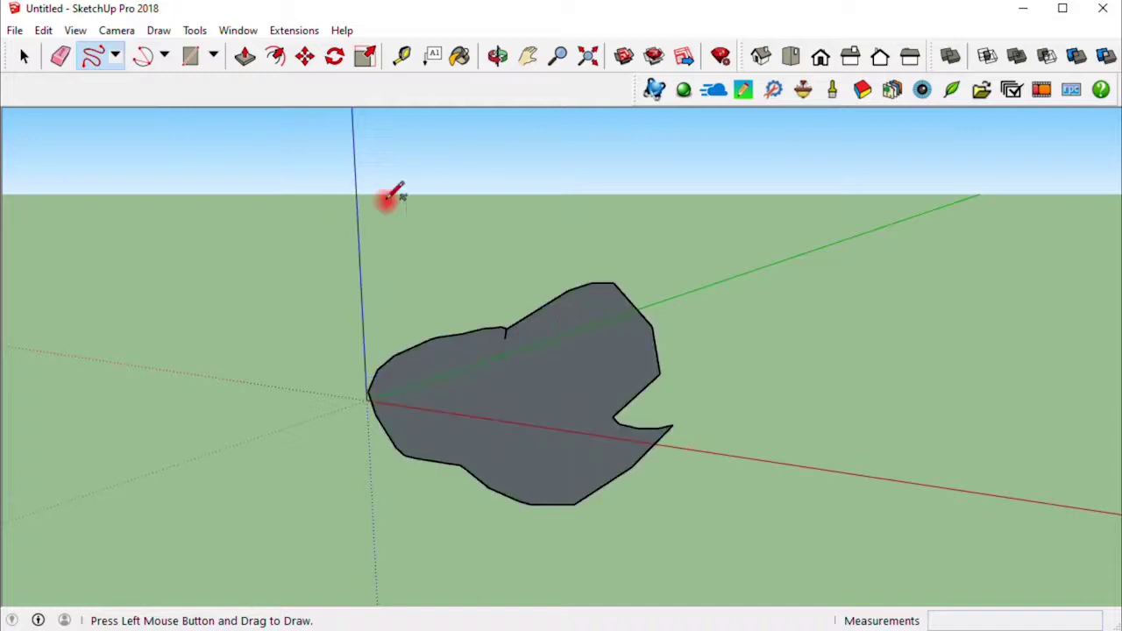
# - Select the whole freehand shape with its face and edges and delete it
pyautogui.click(24, 58)
pyautogui.moveTo(749, 235); pyautogui.dragTo(326, 510)
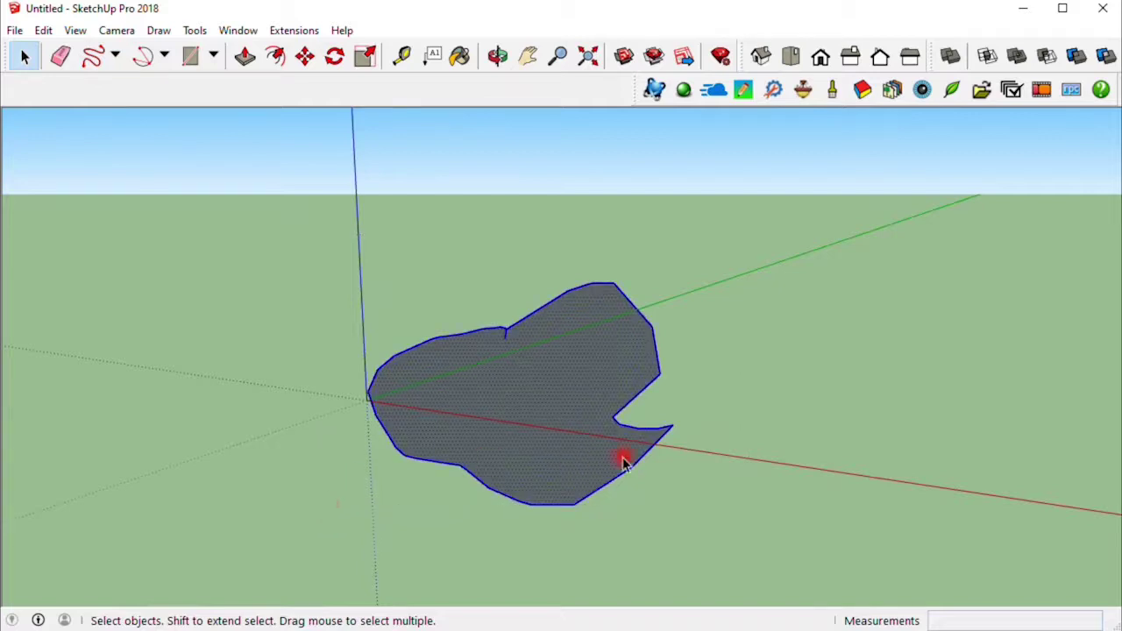
pyautogui.press('Delete')
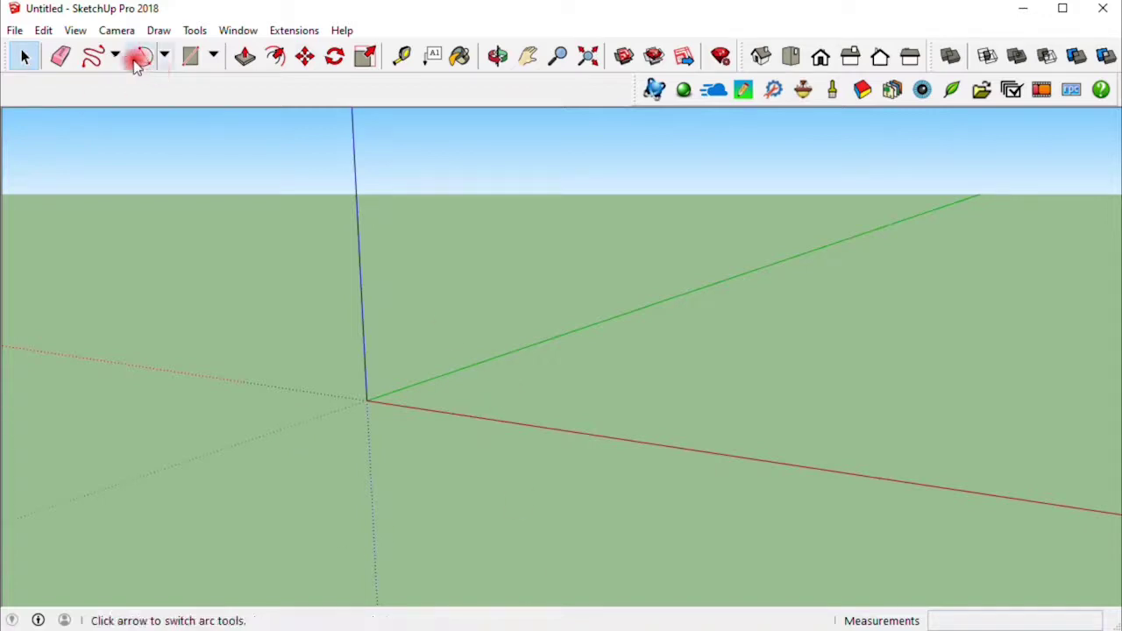
# - Draw a closed six-sided face across the red and green axes with the Line tool, its closing edge about 30' long
pyautogui.press('l')
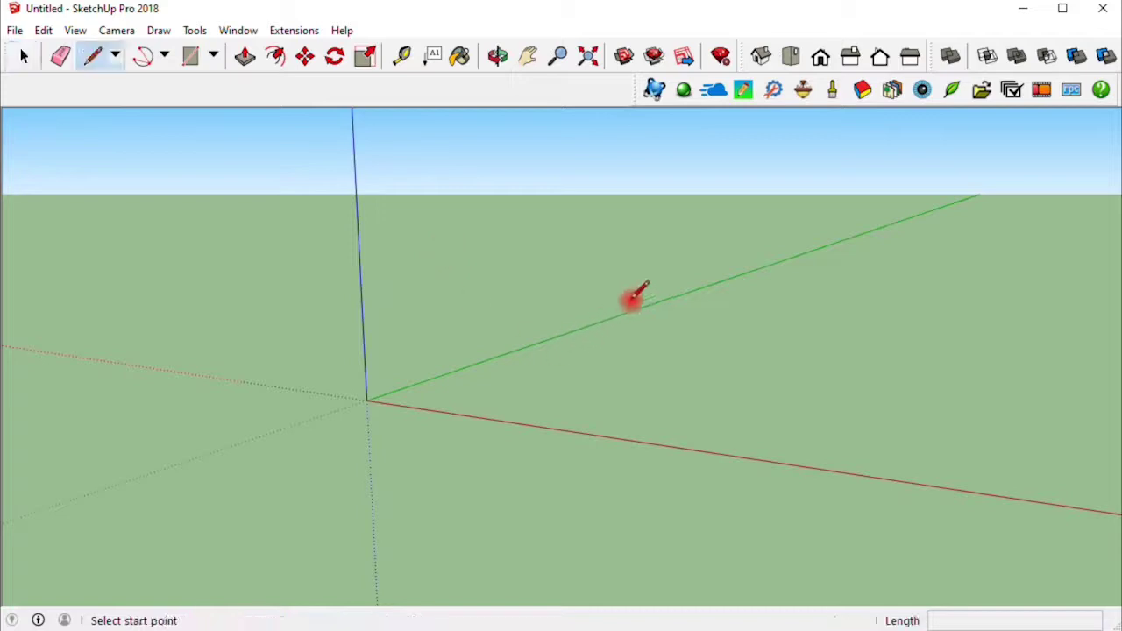
pyautogui.click(671, 302)
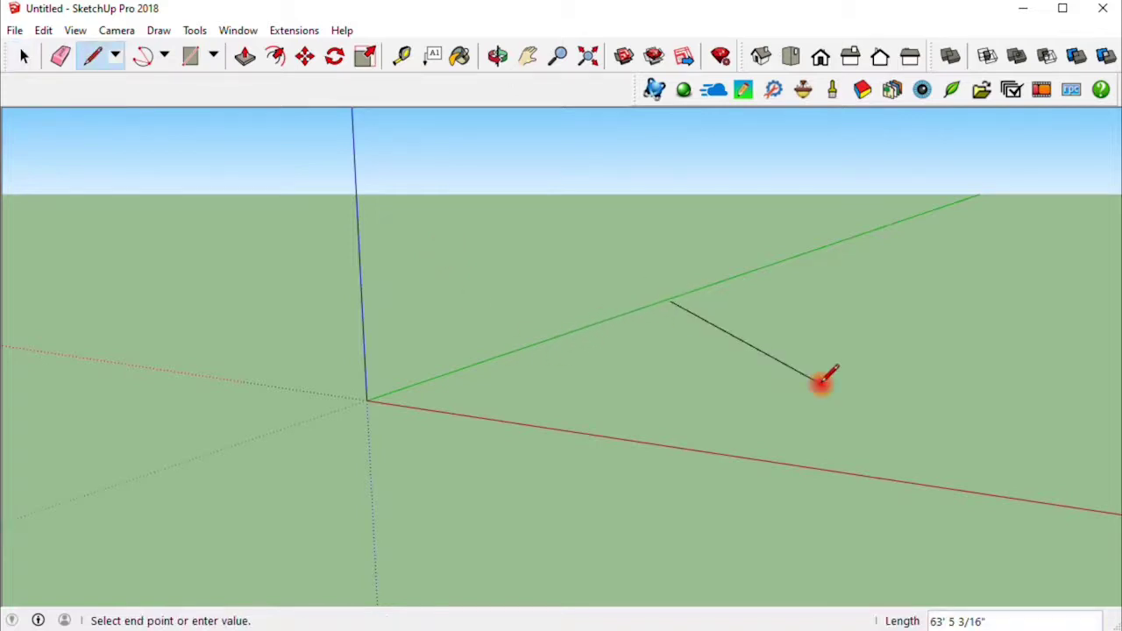
pyautogui.click(742, 419)
pyautogui.click(585, 518)
pyautogui.click(439, 440)
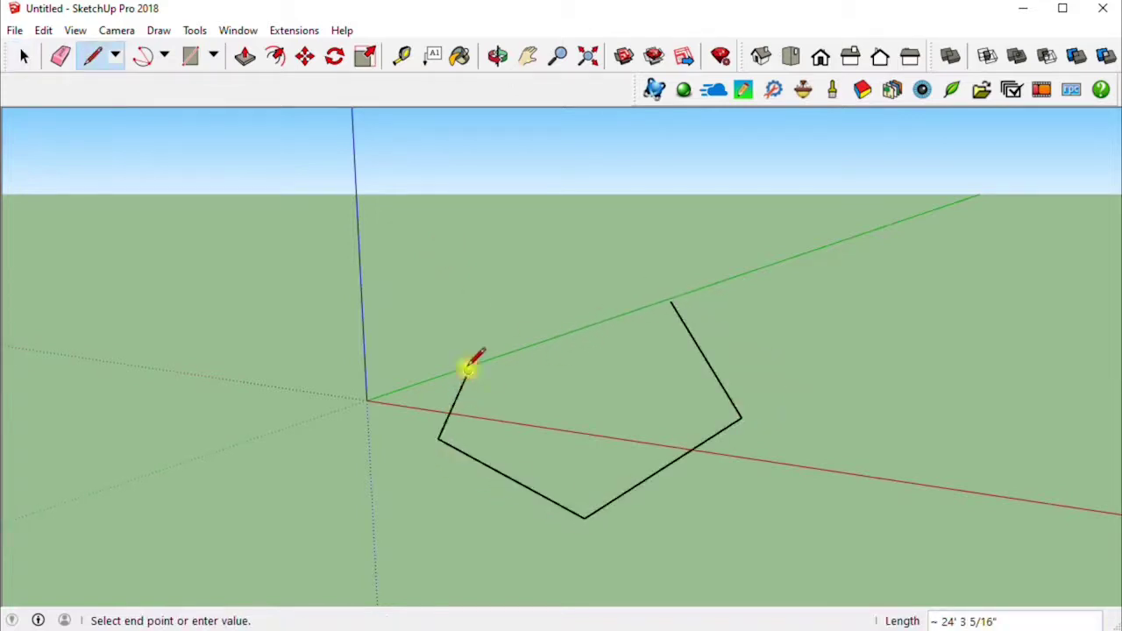
pyautogui.click(469, 370)
pyautogui.click(526, 293)
pyautogui.click(671, 302)
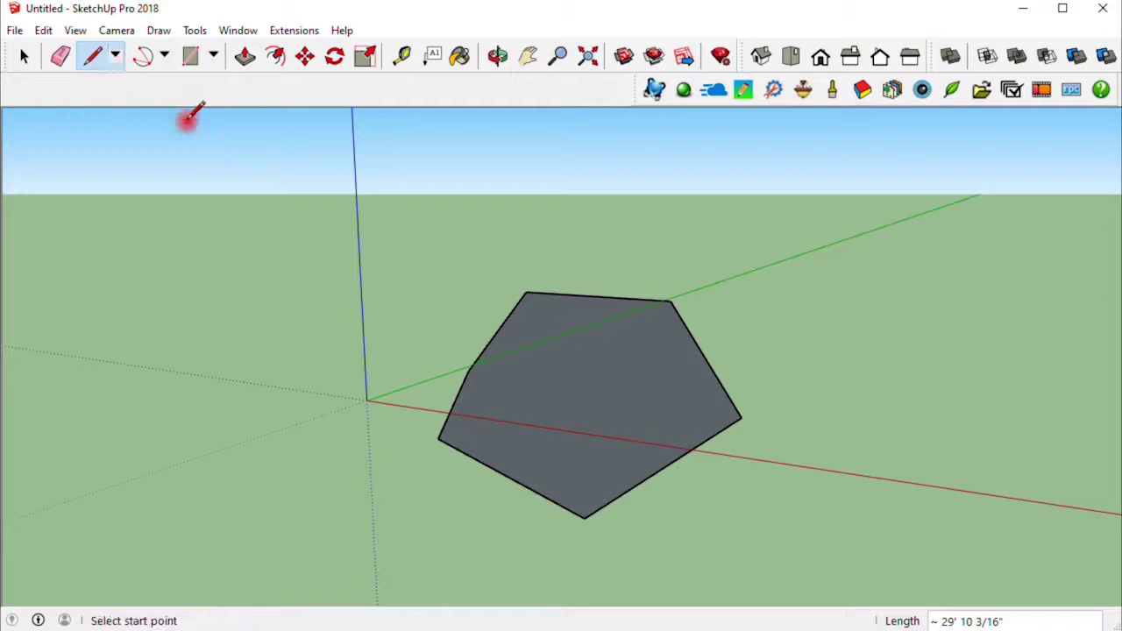
# - Select the entire six-sided face with all its edges and delete it
pyautogui.click(23, 56)
pyautogui.moveTo(824, 223); pyautogui.dragTo(484, 596)
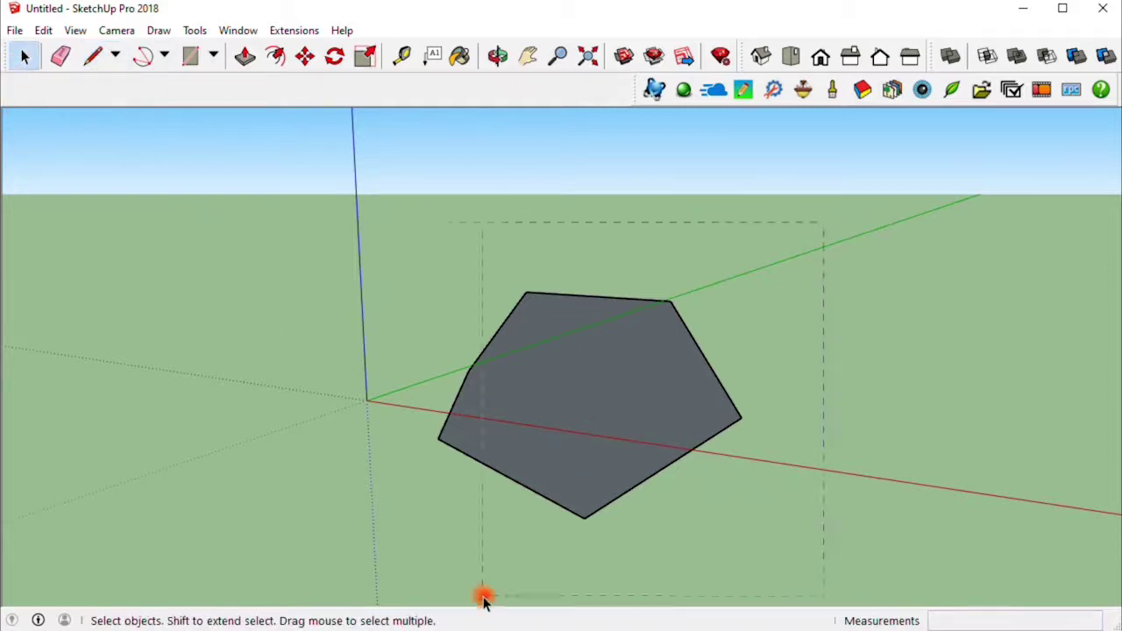
pyautogui.moveTo(440, 542); pyautogui.dragTo(390, 545)
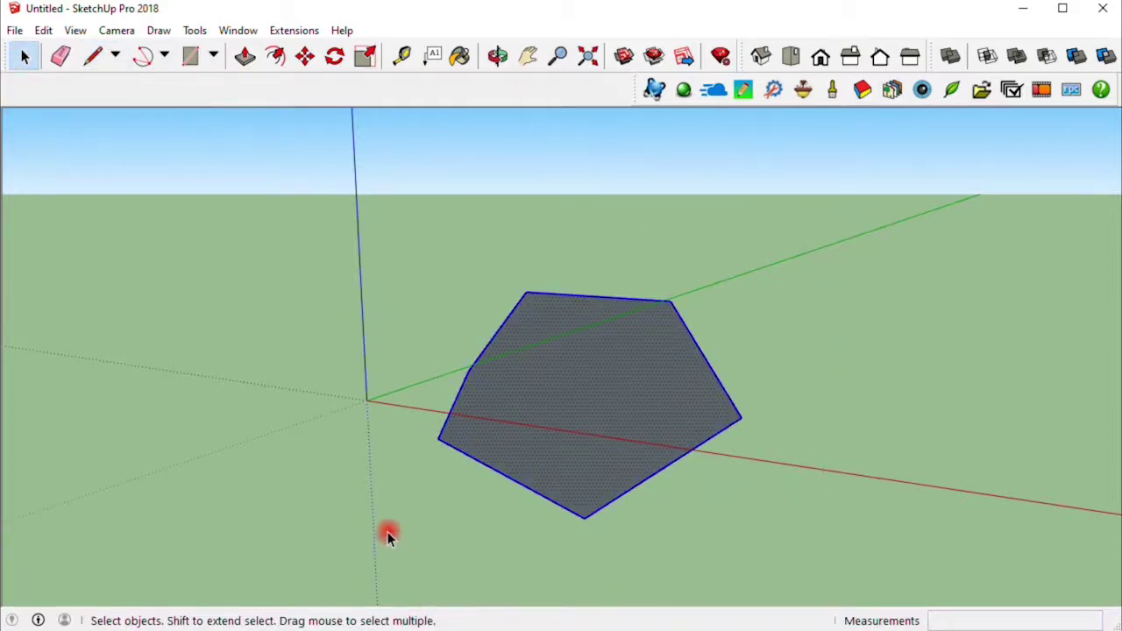
pyautogui.press('Delete')
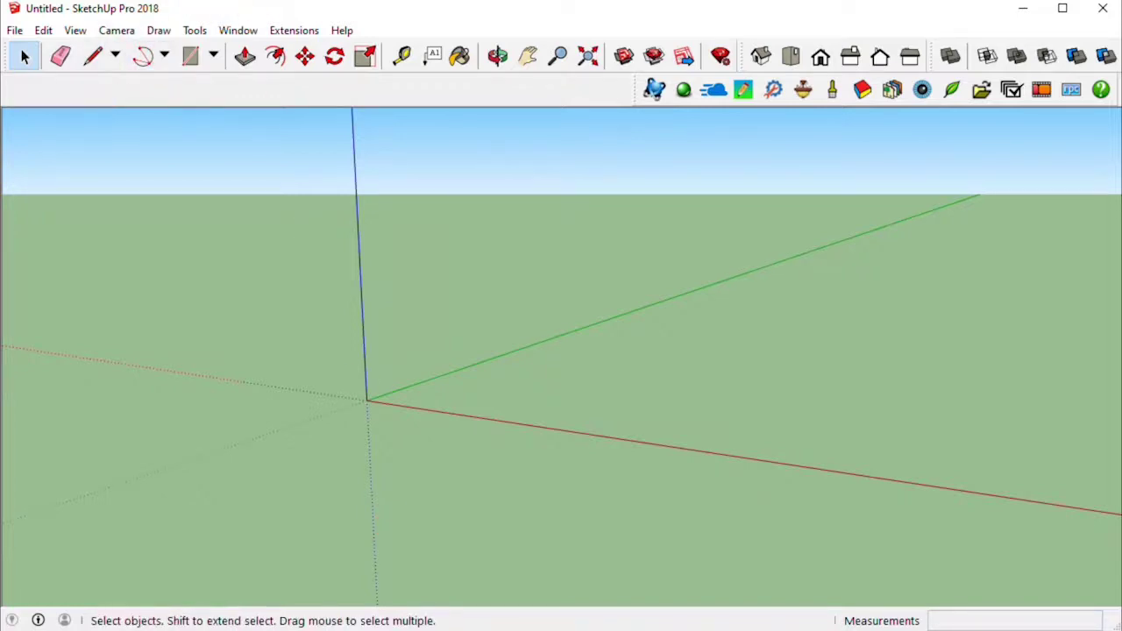
# - Draw a 180° arc from a centre point on the ground between the red and green axes, bulging across the red axis, with the Arc tool
pyautogui.click(161, 55)
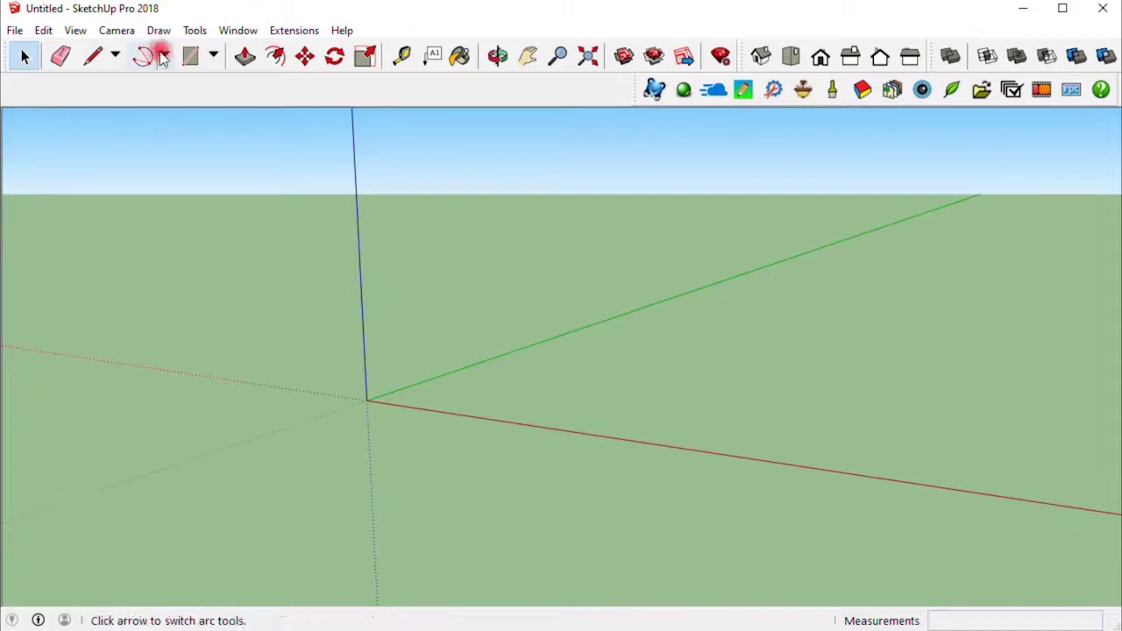
pyautogui.click(163, 55)
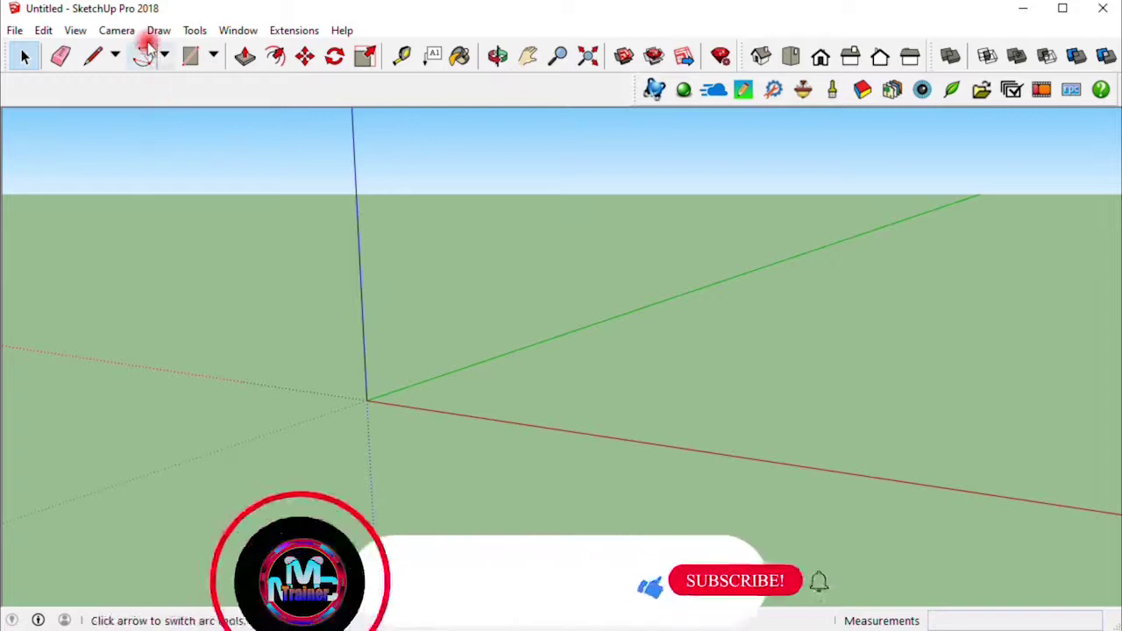
pyautogui.click(163, 56)
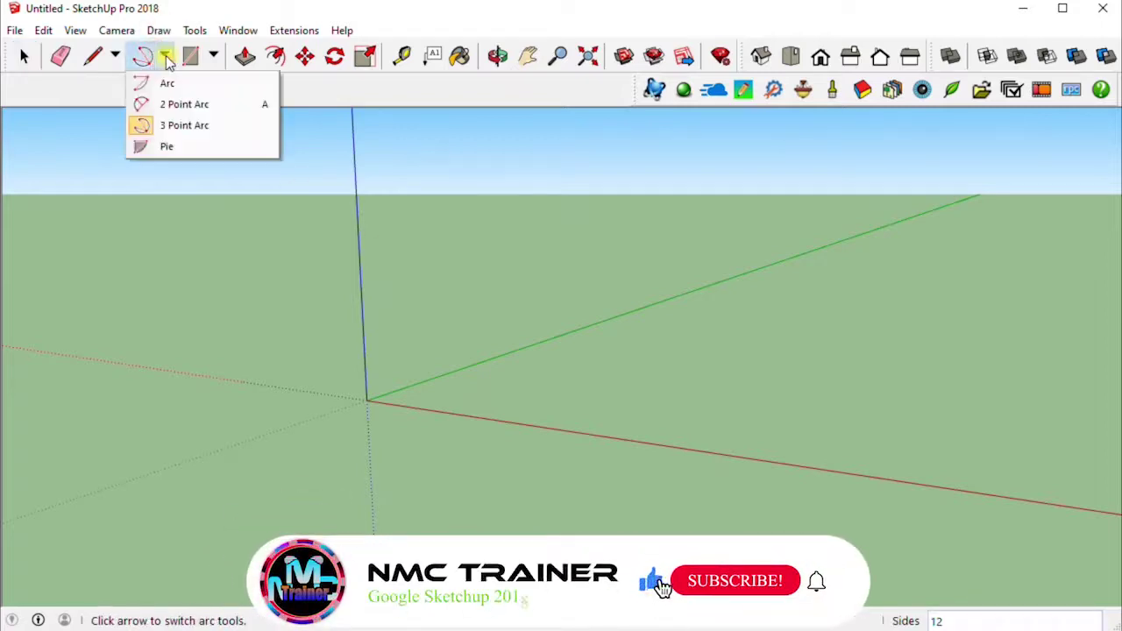
pyautogui.click(170, 81)
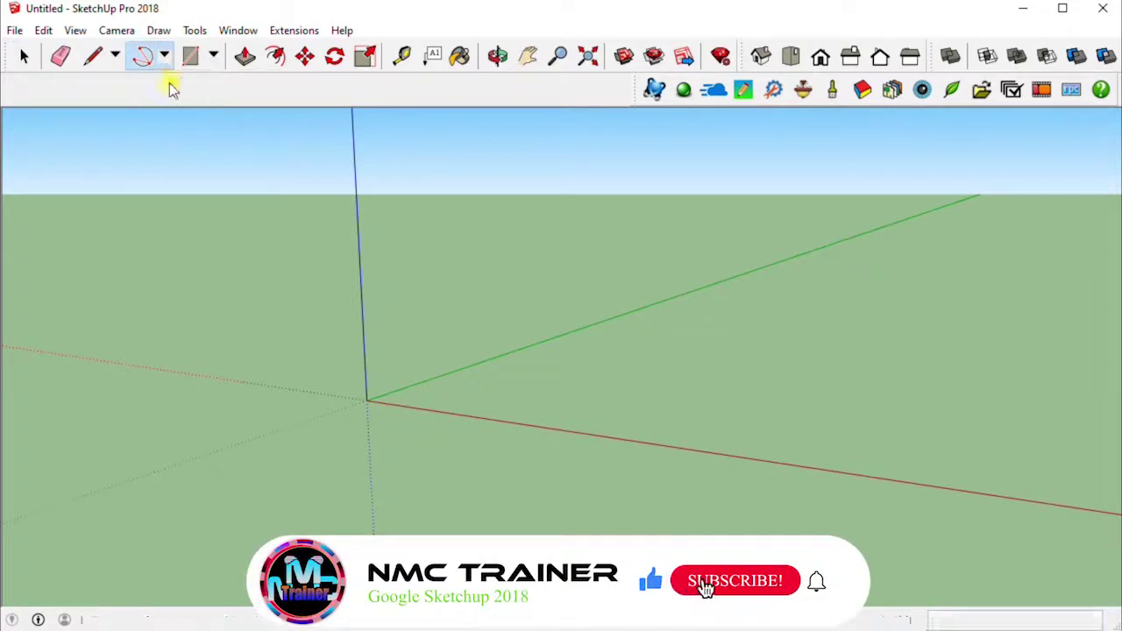
pyautogui.click(562, 385)
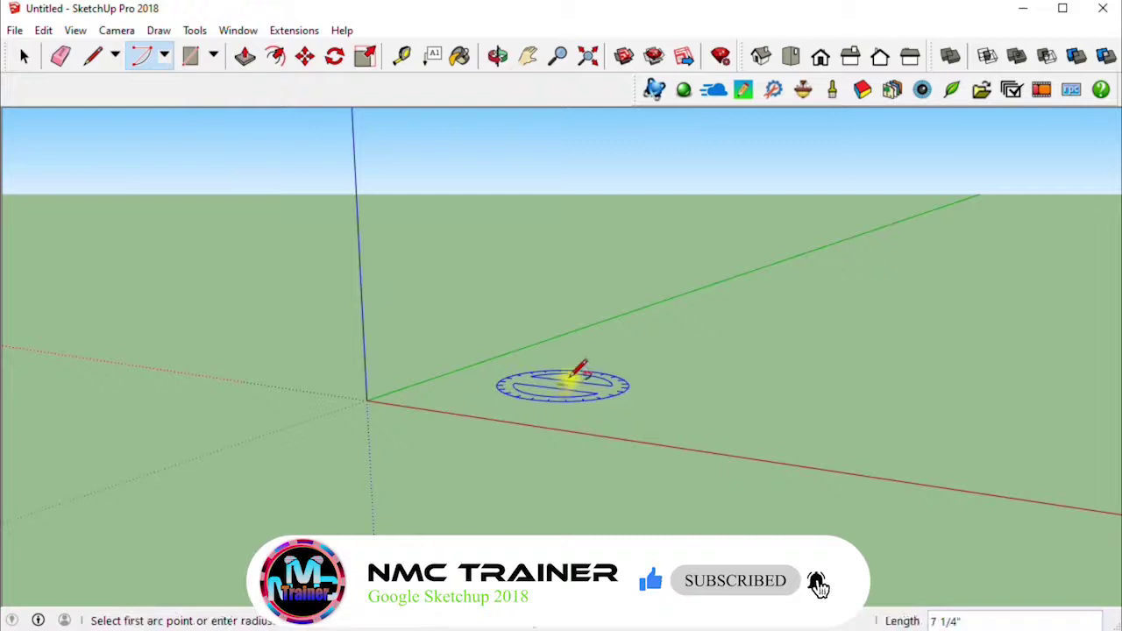
pyautogui.click(736, 406)
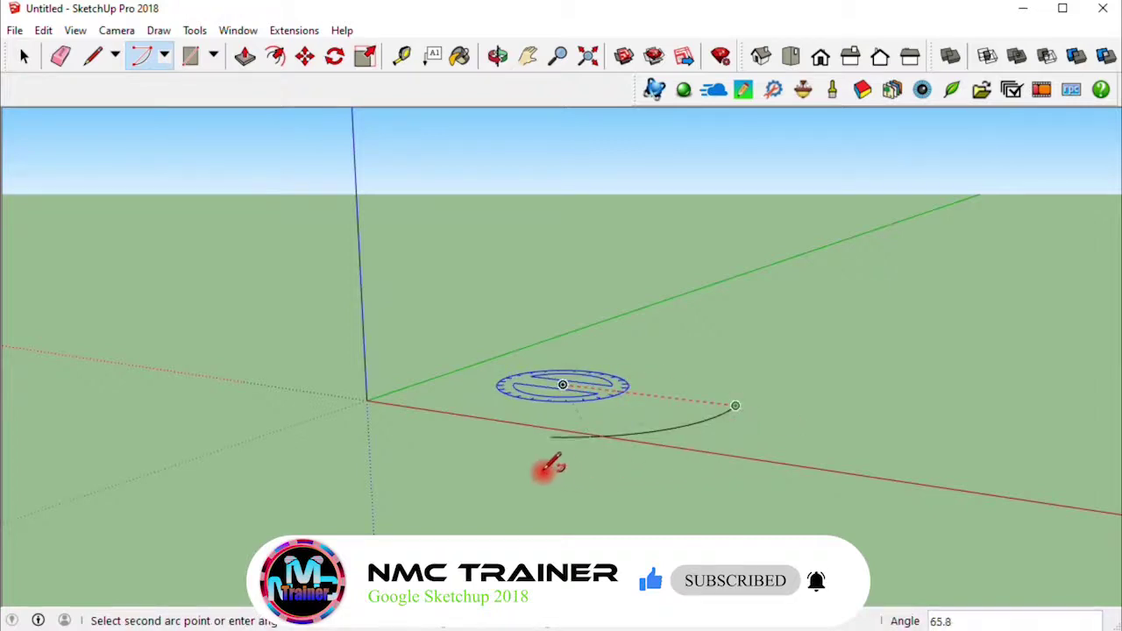
pyautogui.click(419, 369)
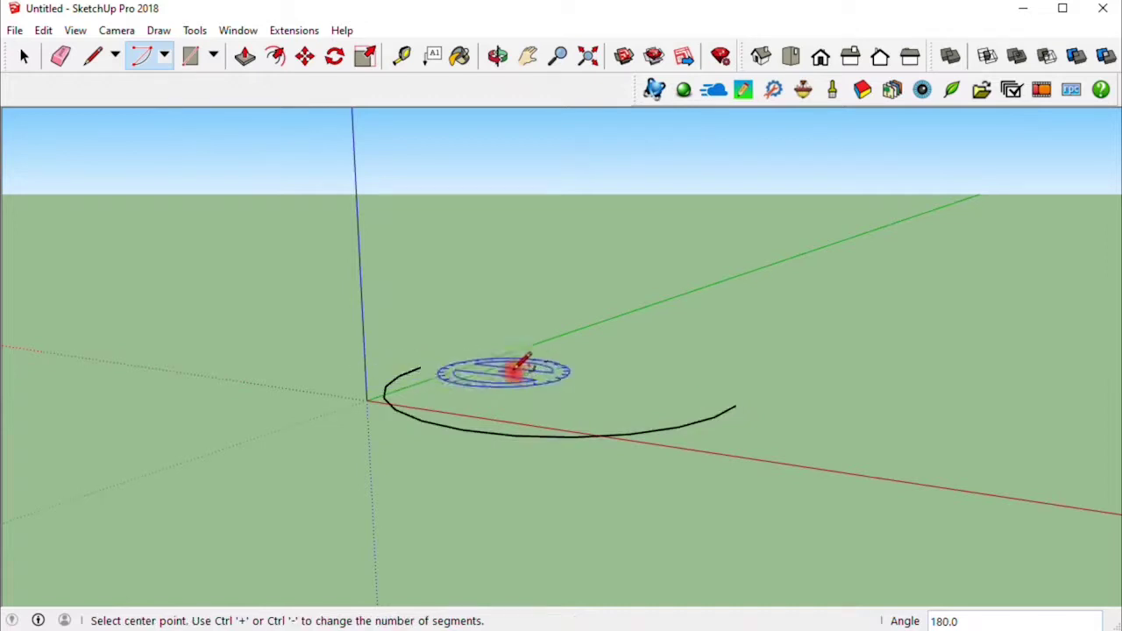
# - Draw a 2 Point Arc behind the first arc, starting beyond the green axis, with a bulge of about 14' 7"
pyautogui.click(164, 55)
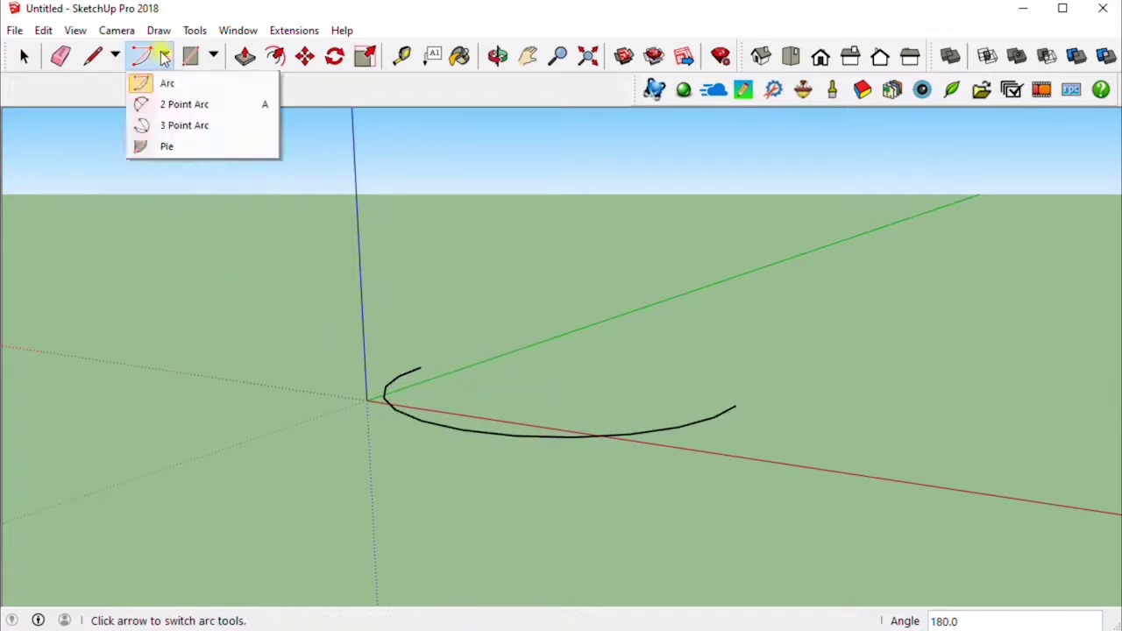
pyautogui.click(182, 105)
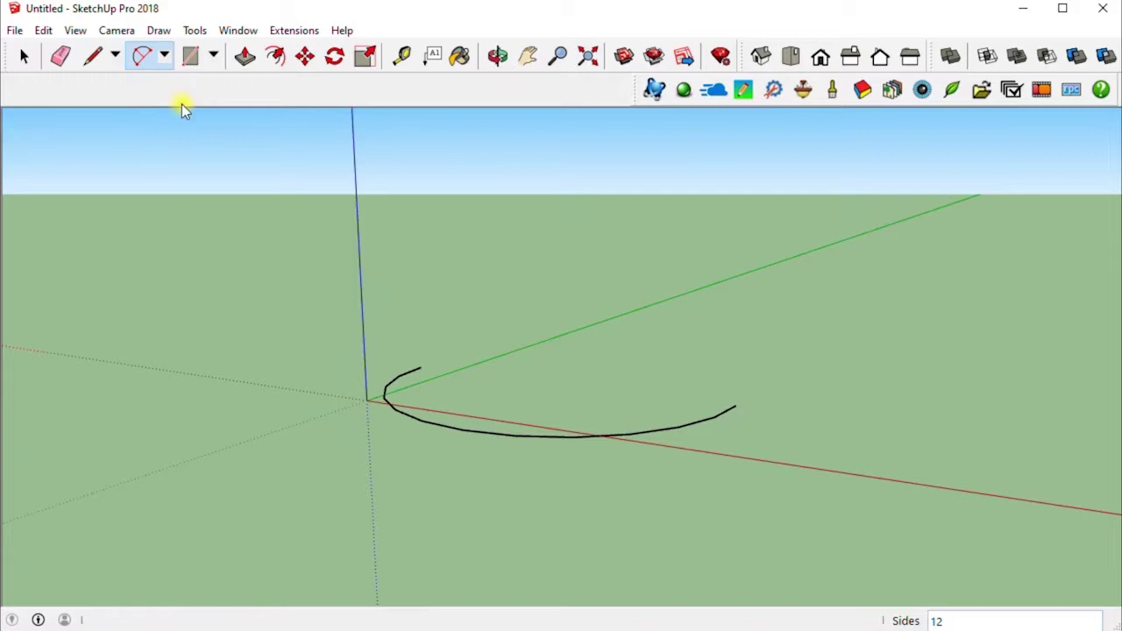
pyautogui.click(534, 328)
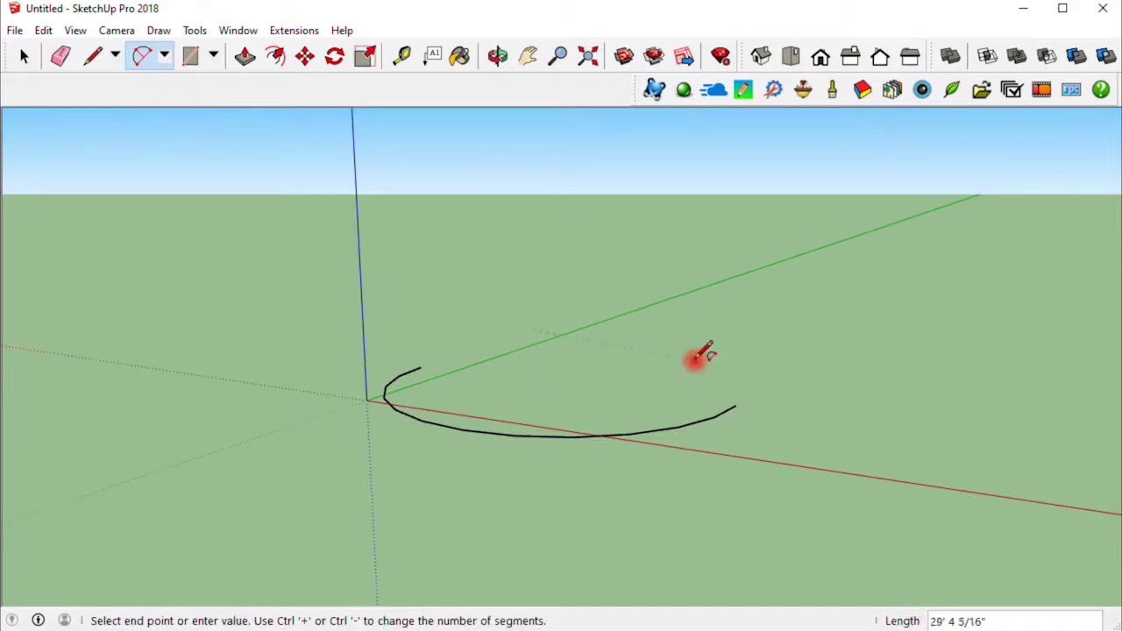
pyautogui.click(717, 369)
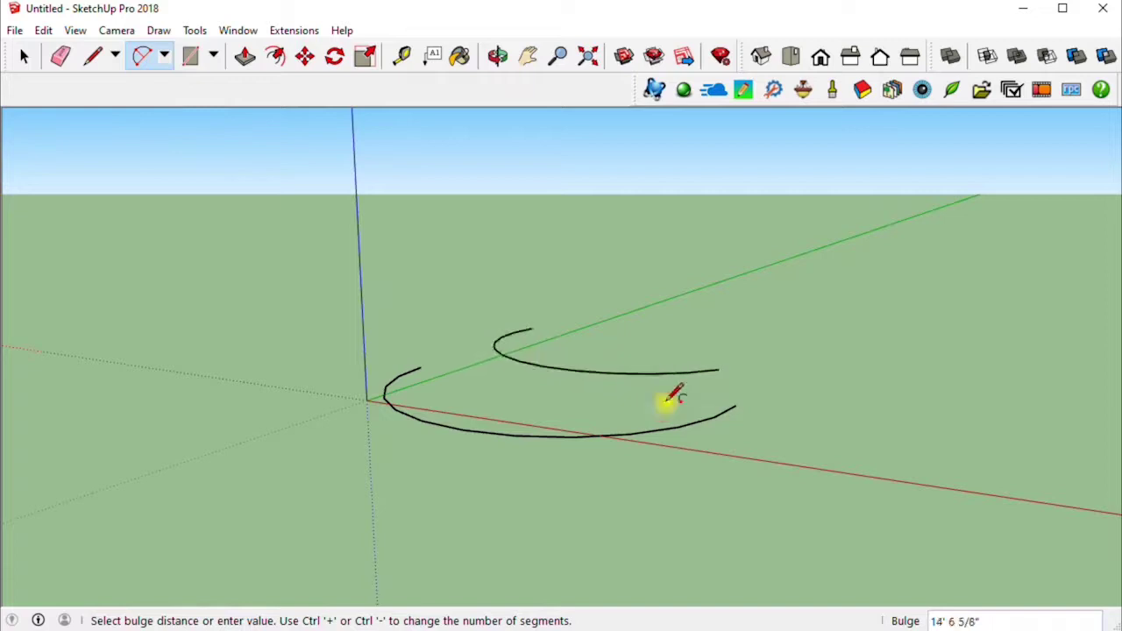
pyautogui.click(672, 396)
# - Join the two ends of the smaller arc with a shallow second 2 Point Arc, its bulge about 1' 9"
pyautogui.click(717, 369)
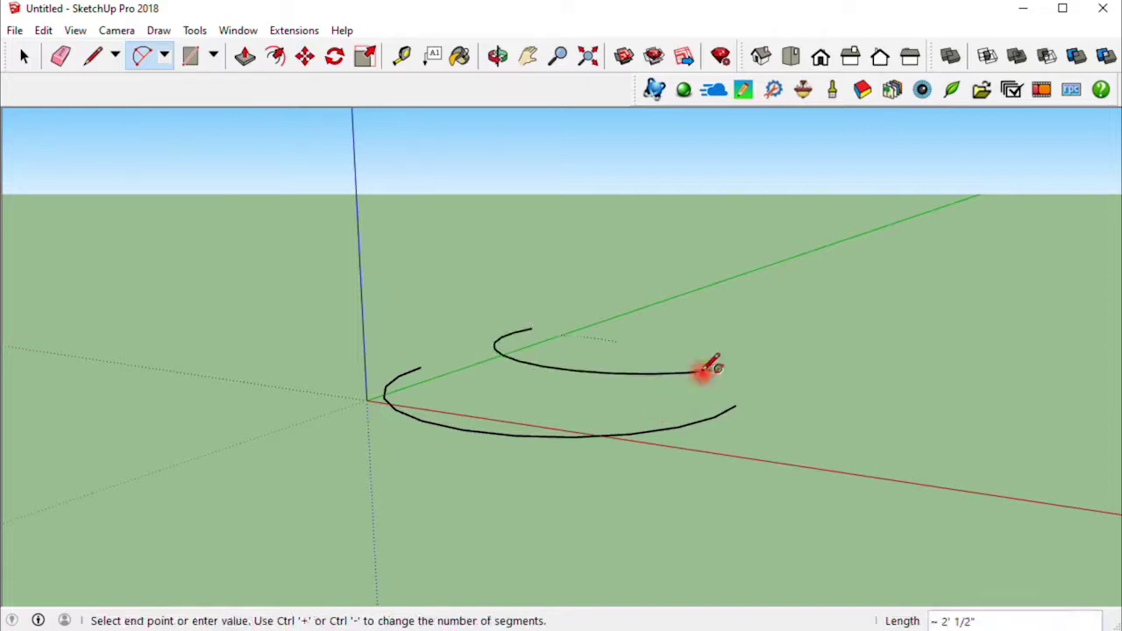
pyautogui.click(531, 329)
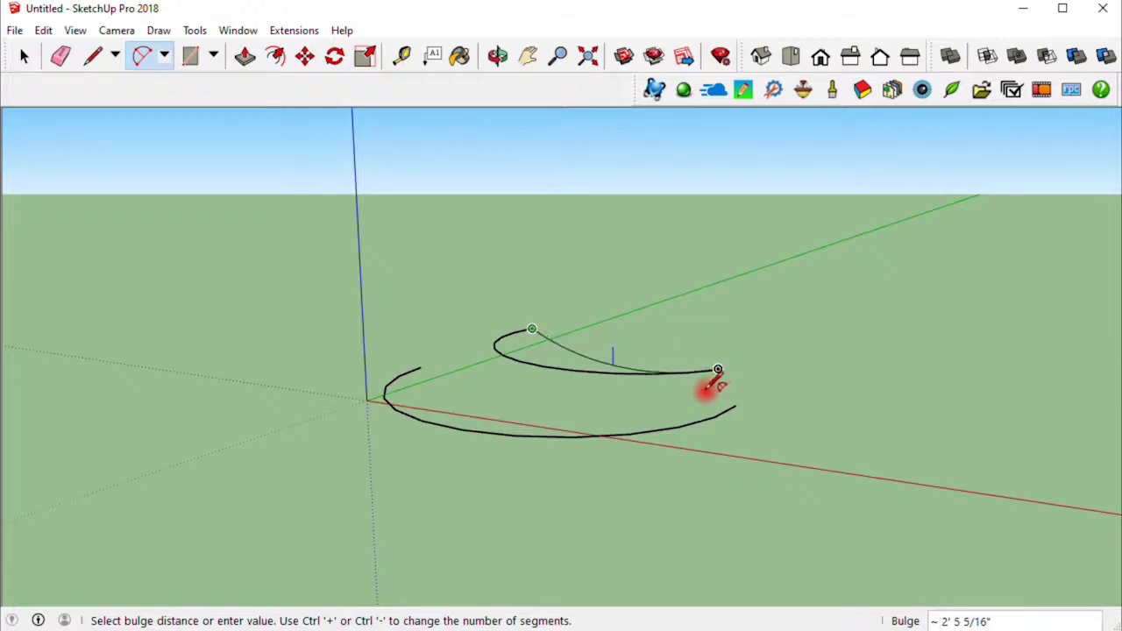
pyautogui.click(716, 377)
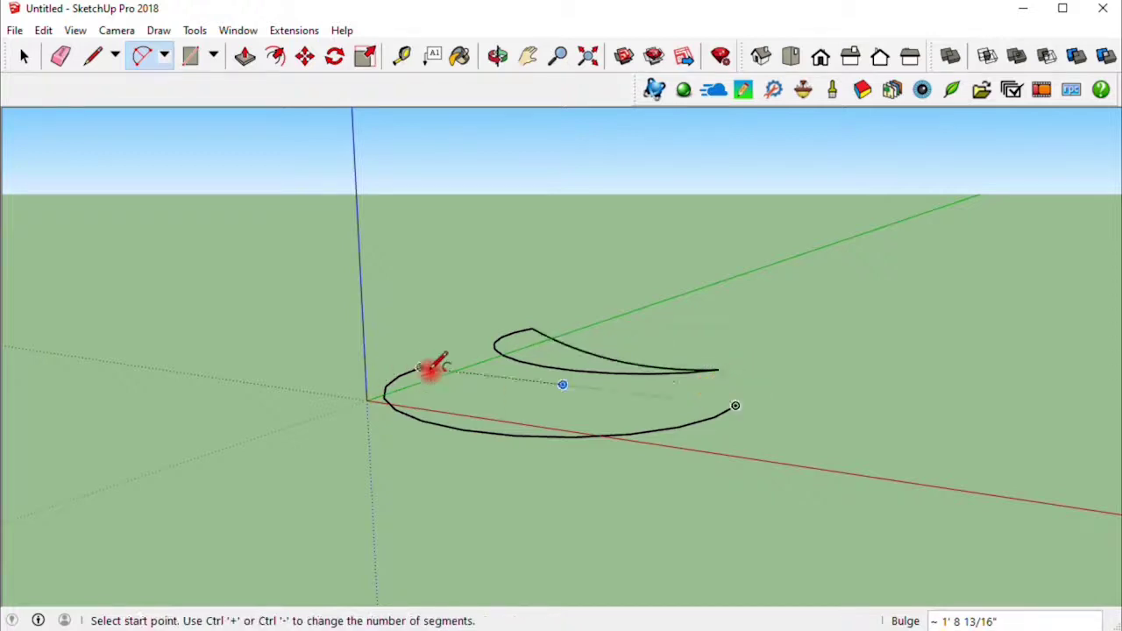
# - Draw a large 90° arc on the open ground behind the existing arcs with the 3 Point Arc tool
pyautogui.moveTo(464, 365); pyautogui.dragTo(458, 412, button='middle')
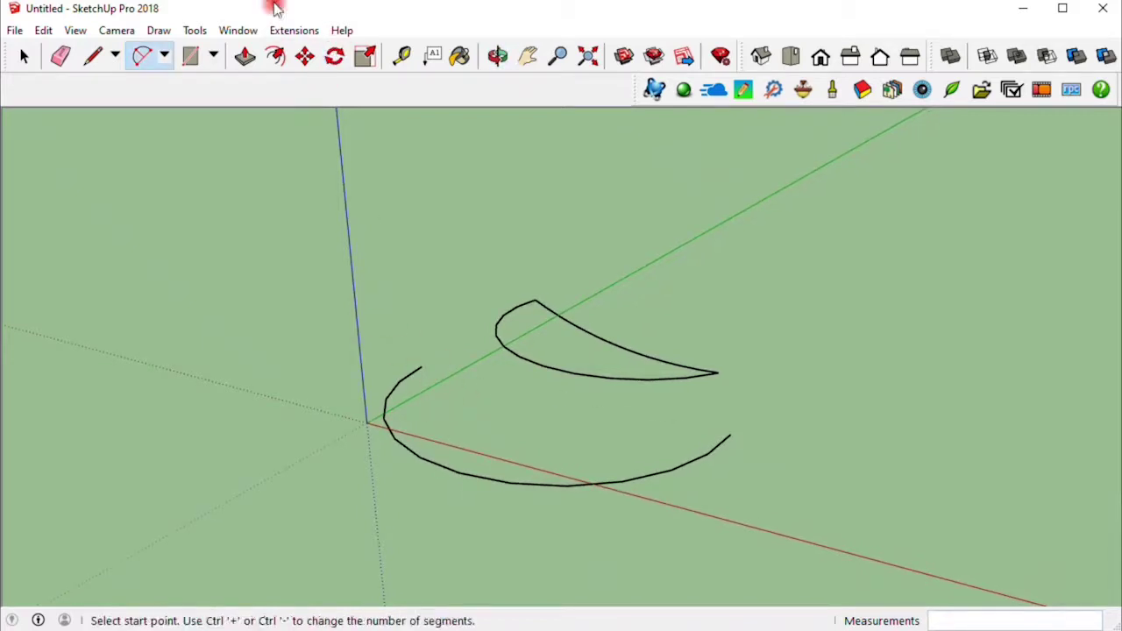
pyautogui.click(164, 56)
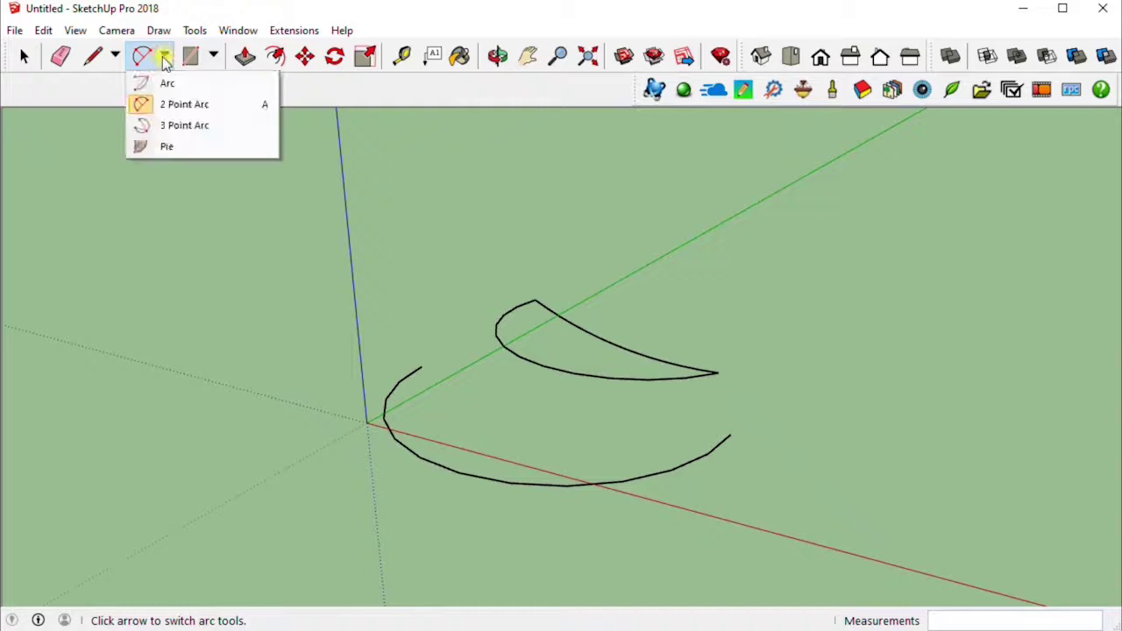
pyautogui.click(169, 129)
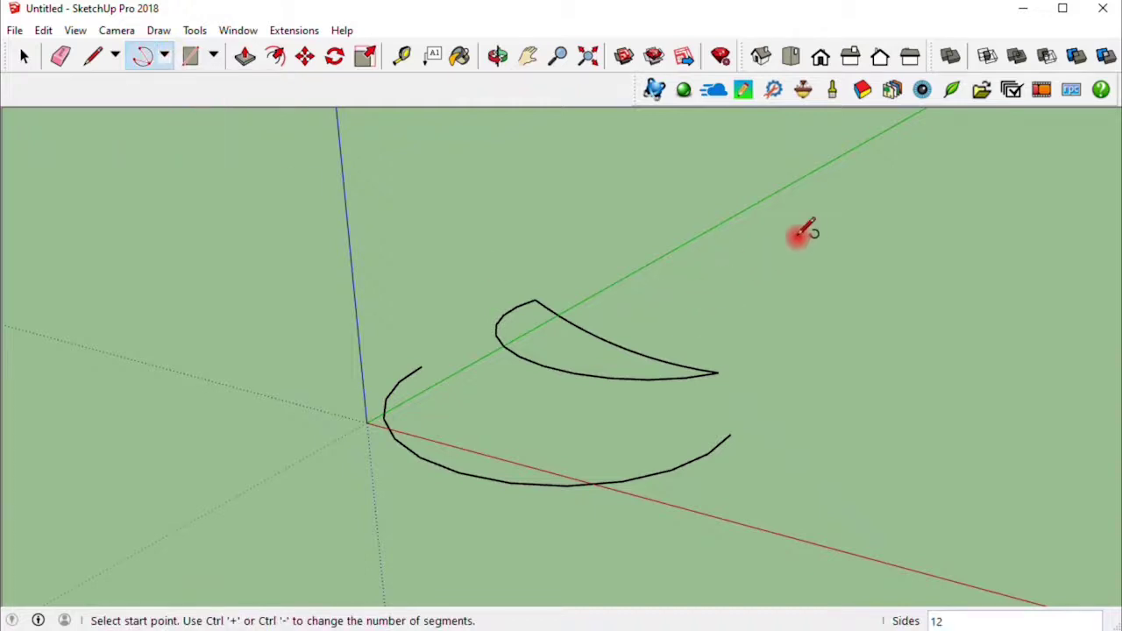
pyautogui.click(976, 213)
pyautogui.click(933, 273)
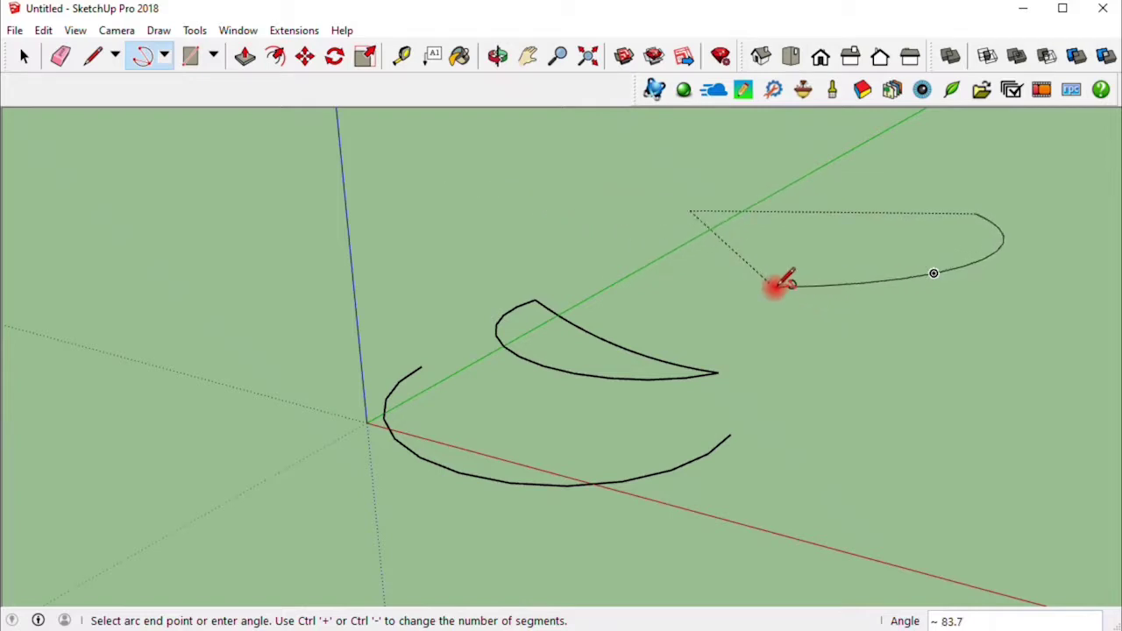
pyautogui.click(756, 285)
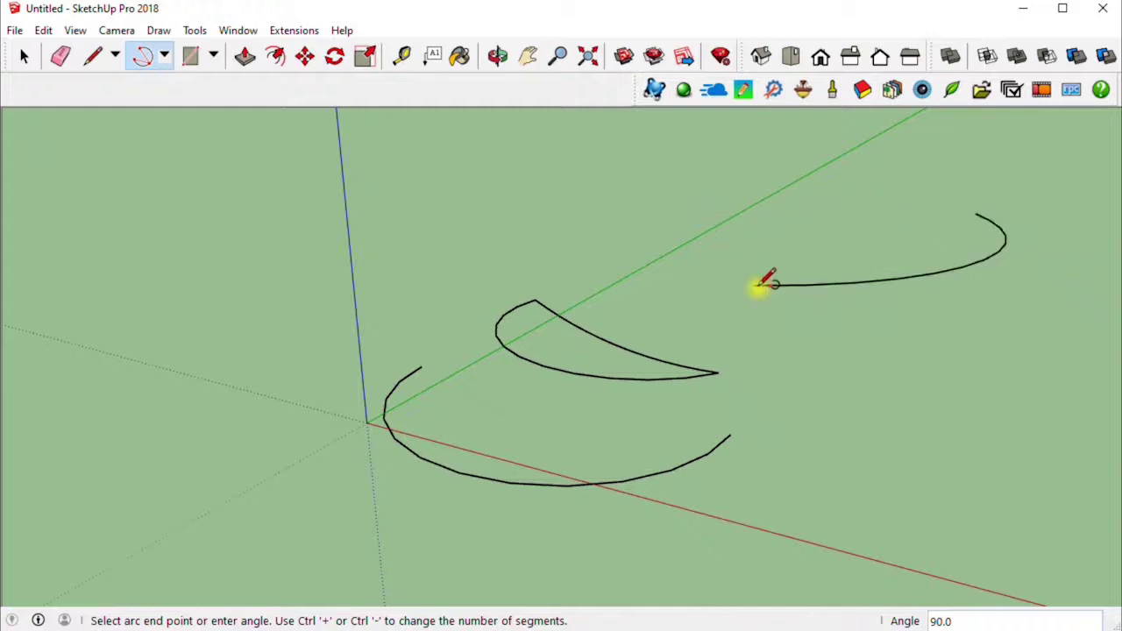
# - Close the 90° arc into a face with a flatter 3 Point Arc of about 13.8° between its ends
pyautogui.click(978, 213)
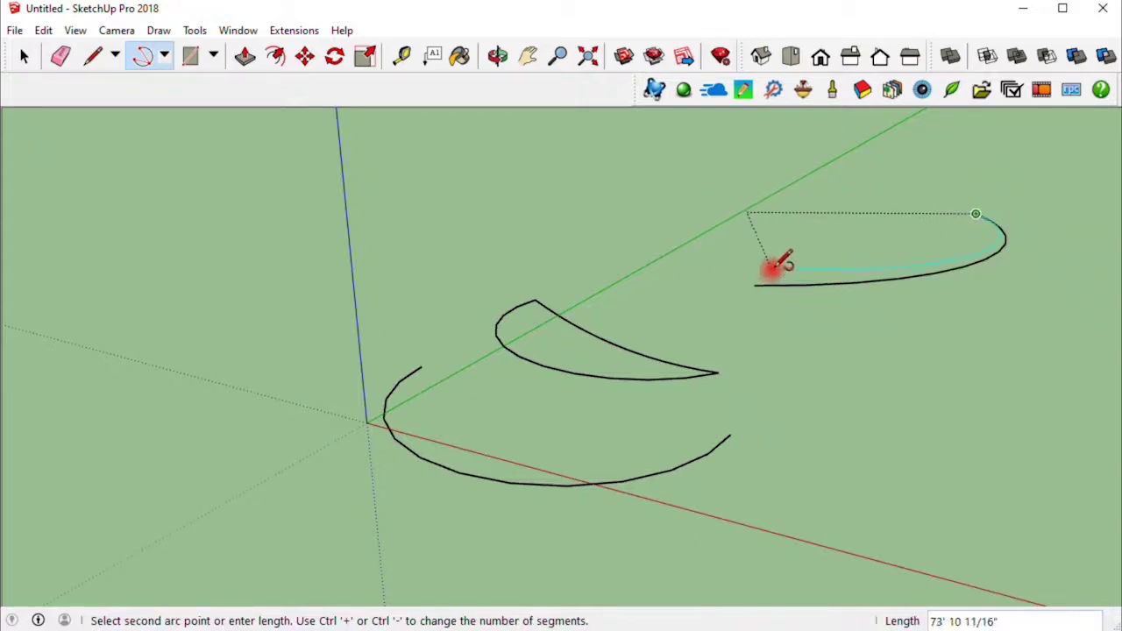
pyautogui.click(868, 254)
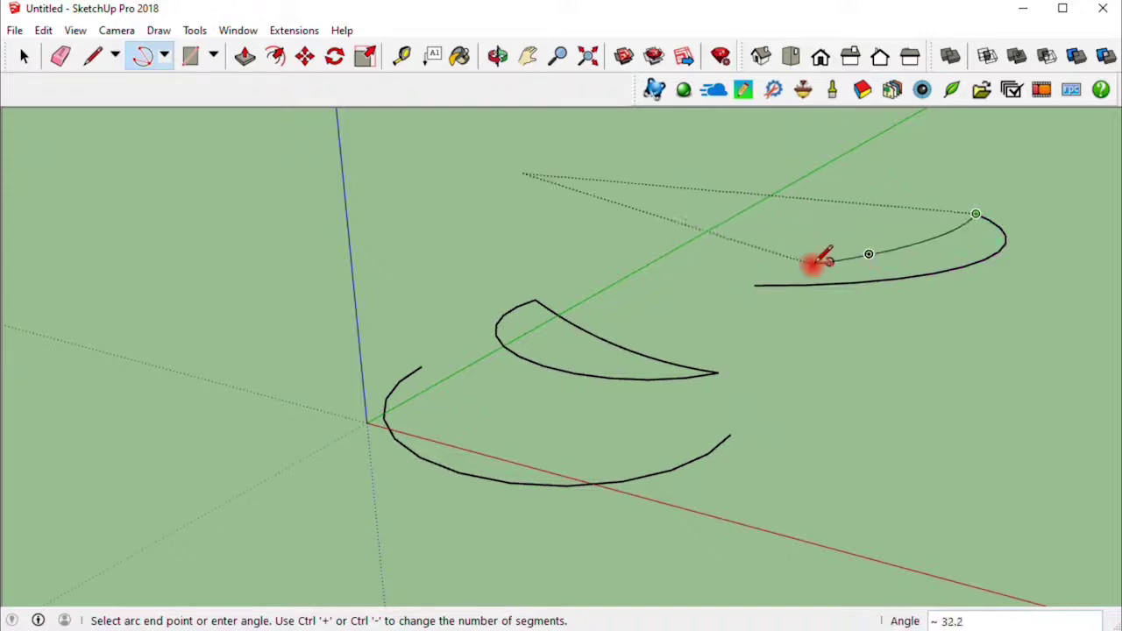
pyautogui.click(755, 284)
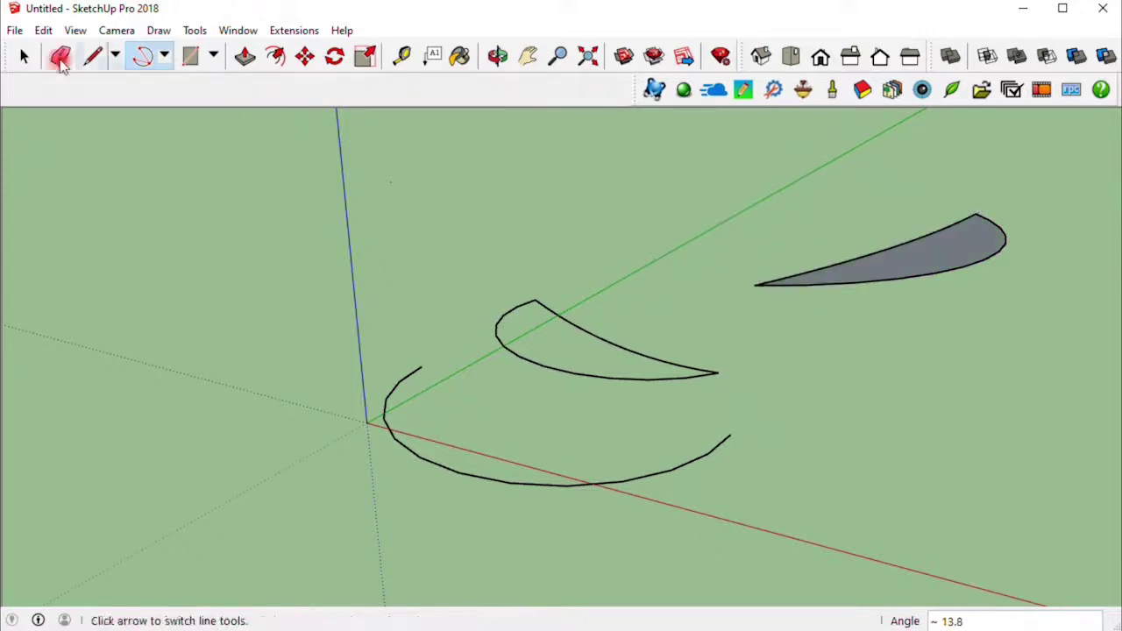
# - Draw a pie-shaped face of about 68.6° near the red axis with the Pie tool, its radius about 15' 4"
pyautogui.click(164, 56)
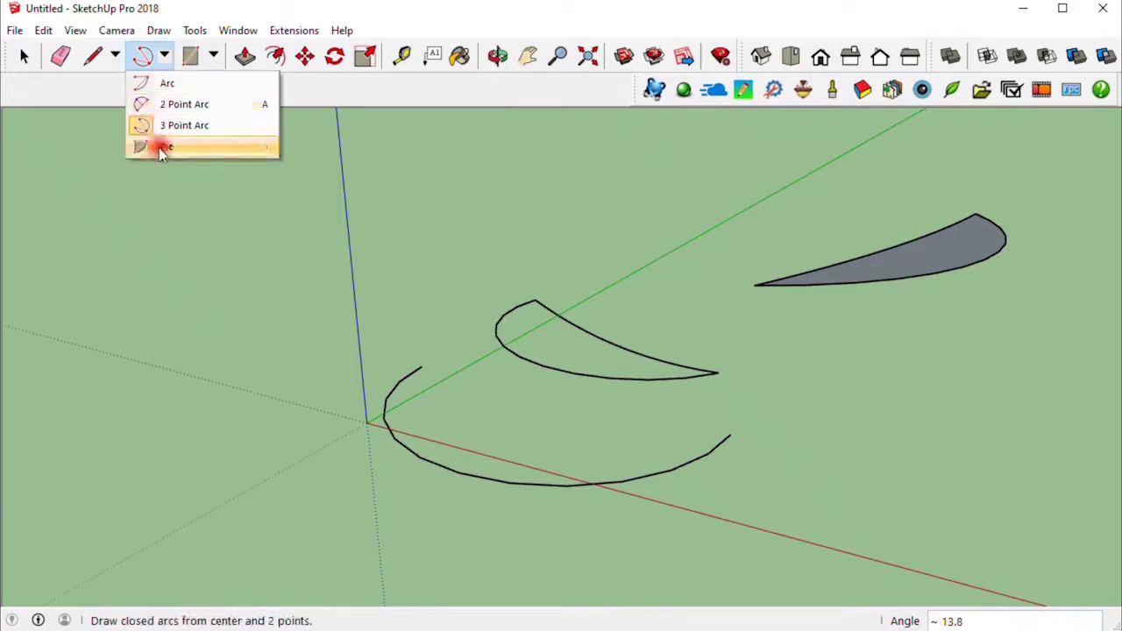
pyautogui.click(158, 144)
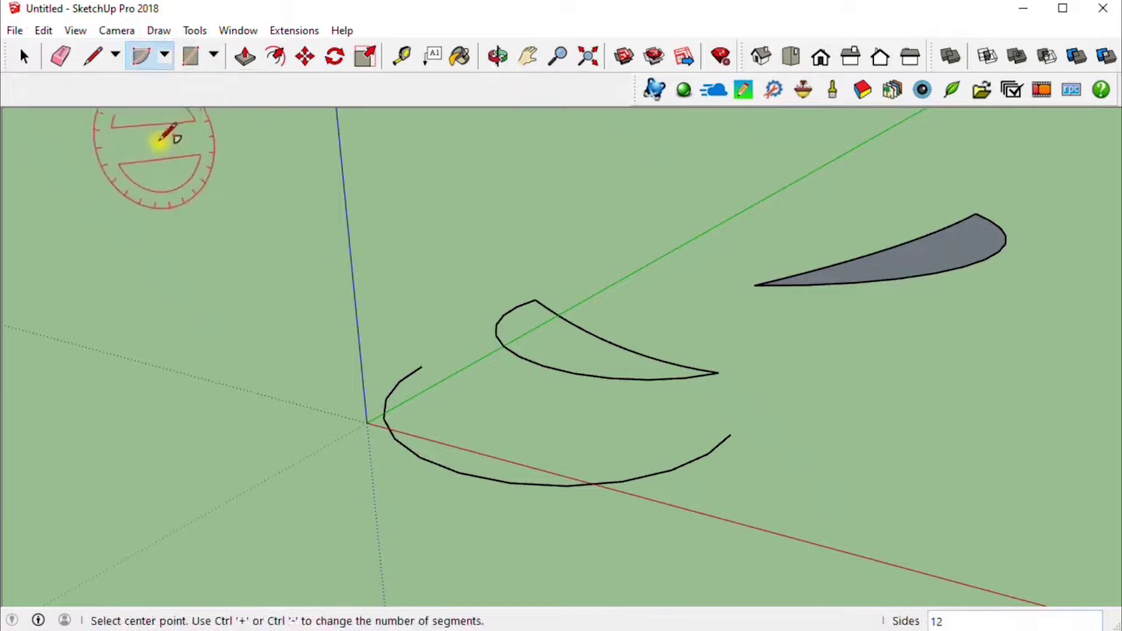
pyautogui.click(981, 455)
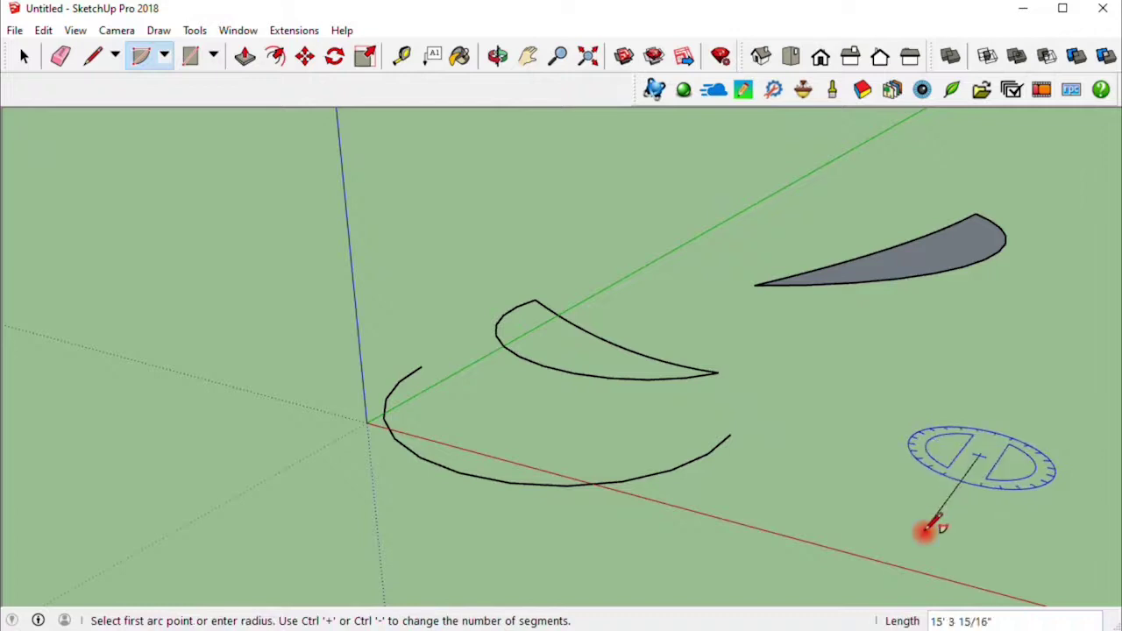
pyautogui.click(923, 532)
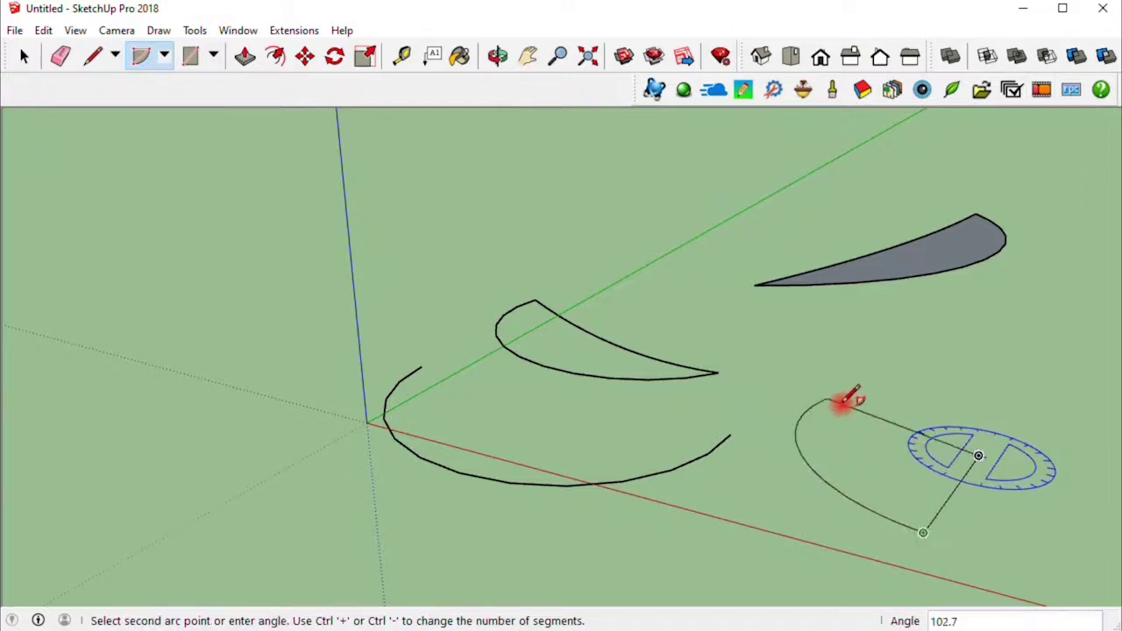
pyautogui.click(798, 434)
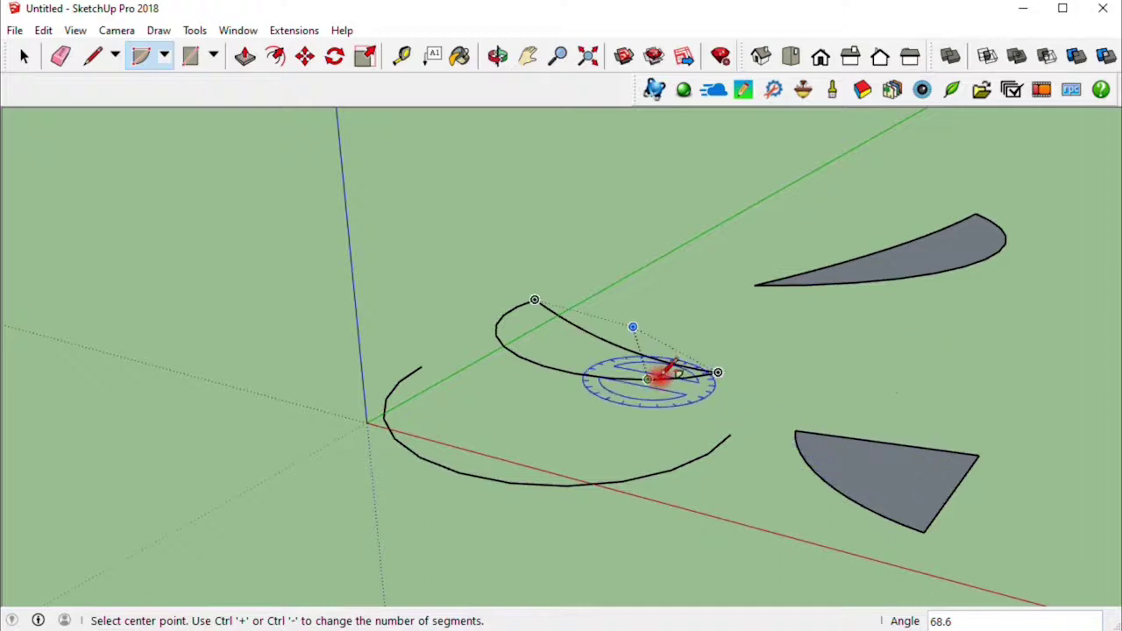
# - Select all the practice arcs and the pie face and delete them
pyautogui.scroll(-3, 650, 362)
pyautogui.scroll(-3, 741, 329)
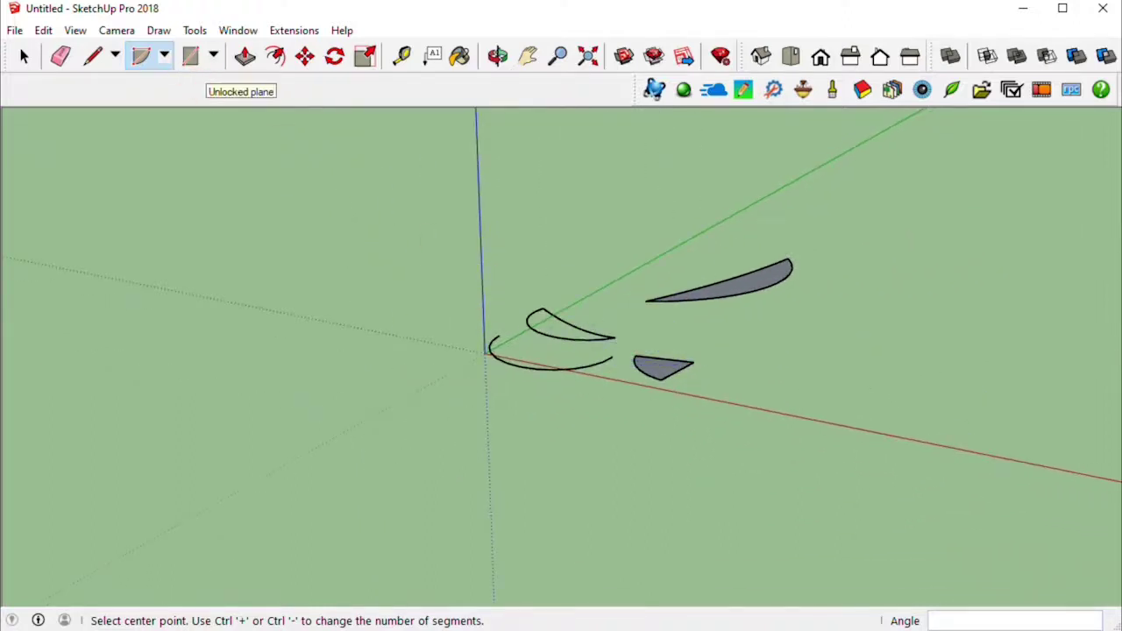
pyautogui.click(24, 56)
pyautogui.moveTo(852, 227); pyautogui.dragTo(479, 400)
pyautogui.press('Delete')
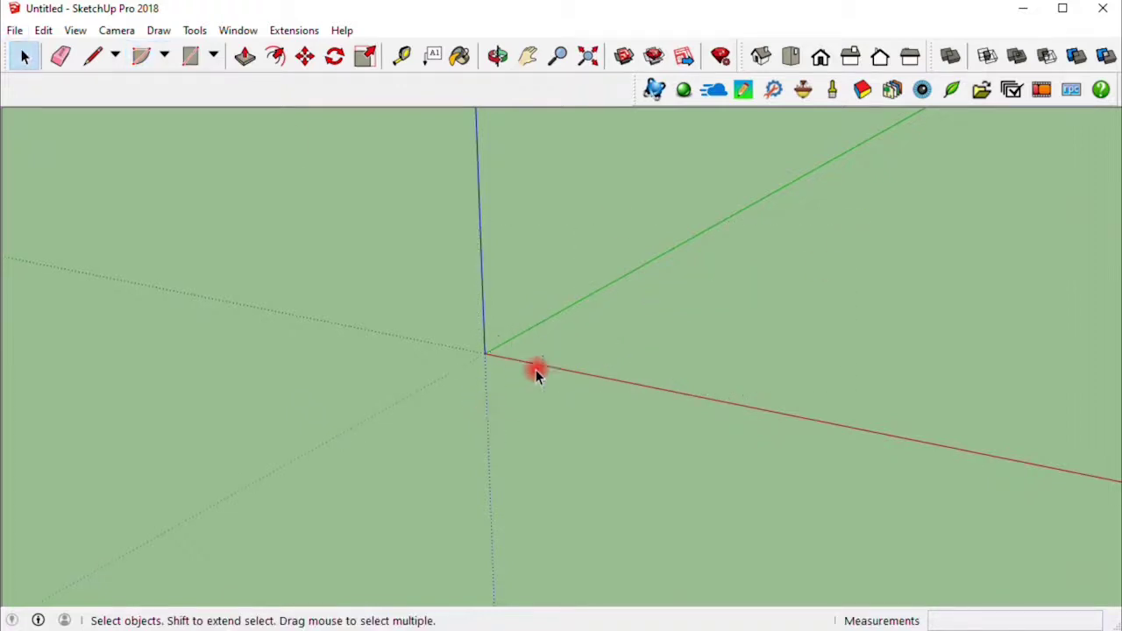
# - Draw a 2 Point Arc on the ground between the red and green axes with a bulge of about 34' 6"
pyautogui.press('c')
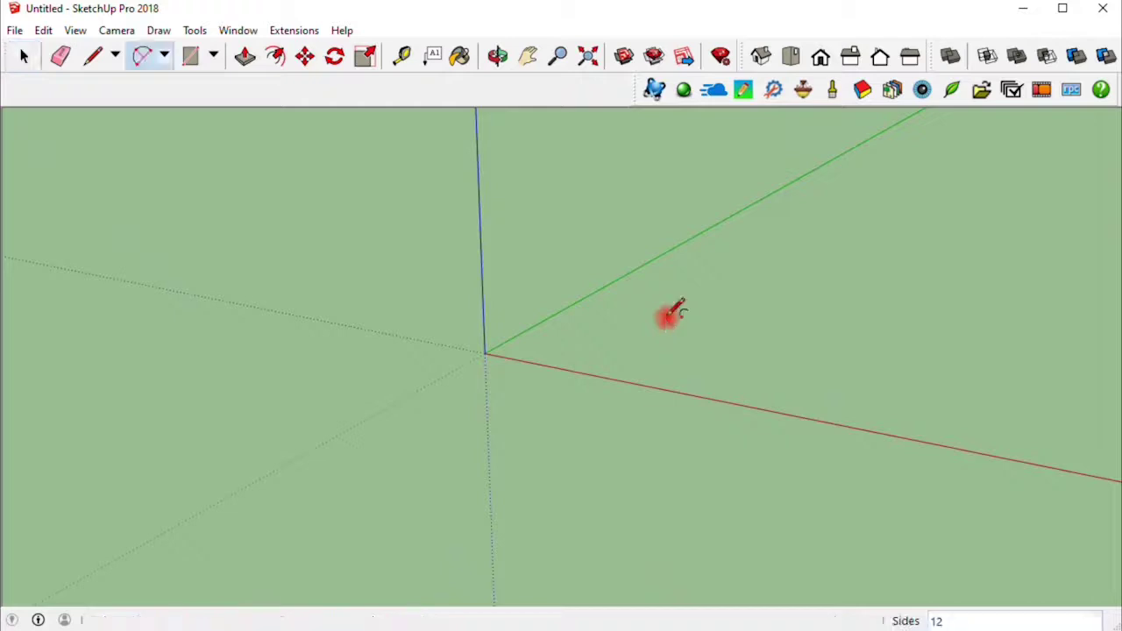
pyautogui.click(699, 279)
pyautogui.click(833, 353)
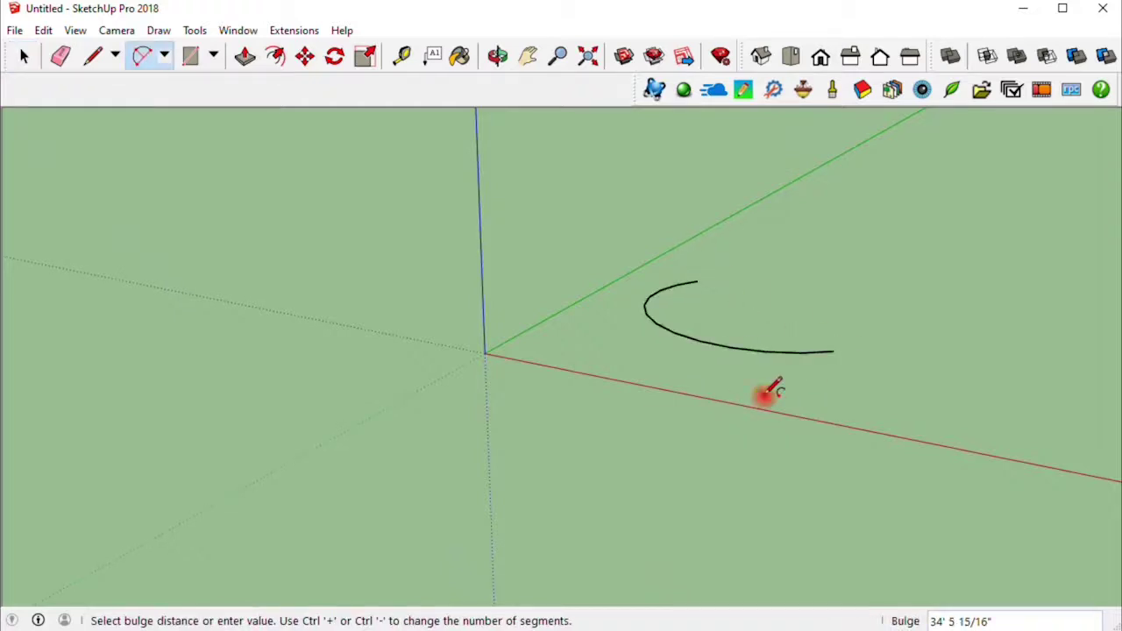
pyautogui.click(769, 394)
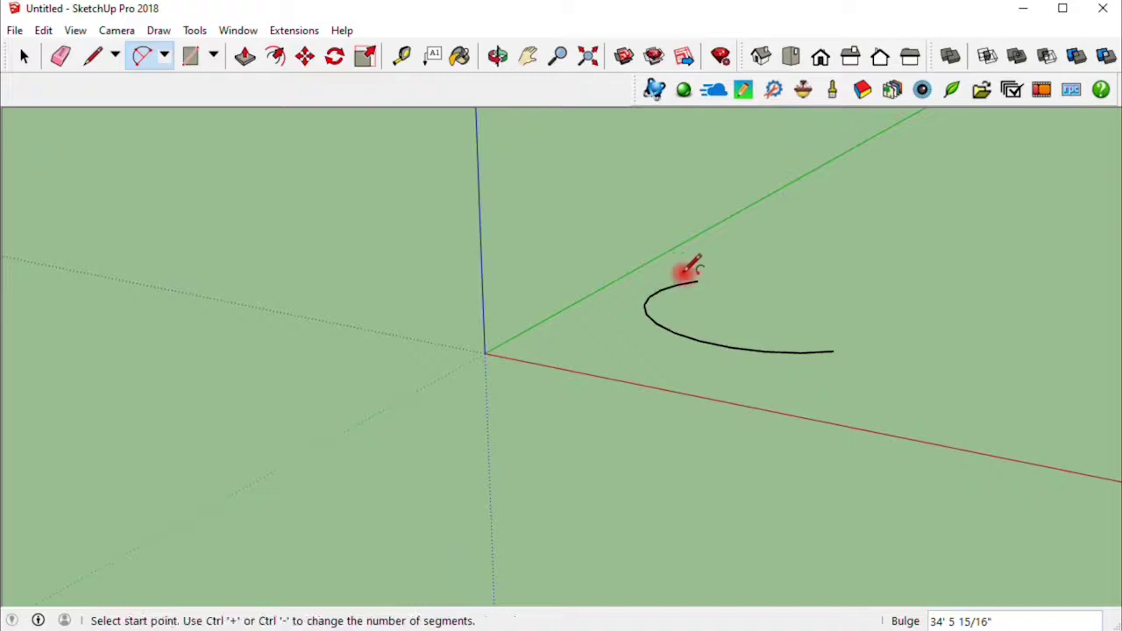
# - Try to close the arc with a straight line from its rear end to its front end
pyautogui.click(93, 56)
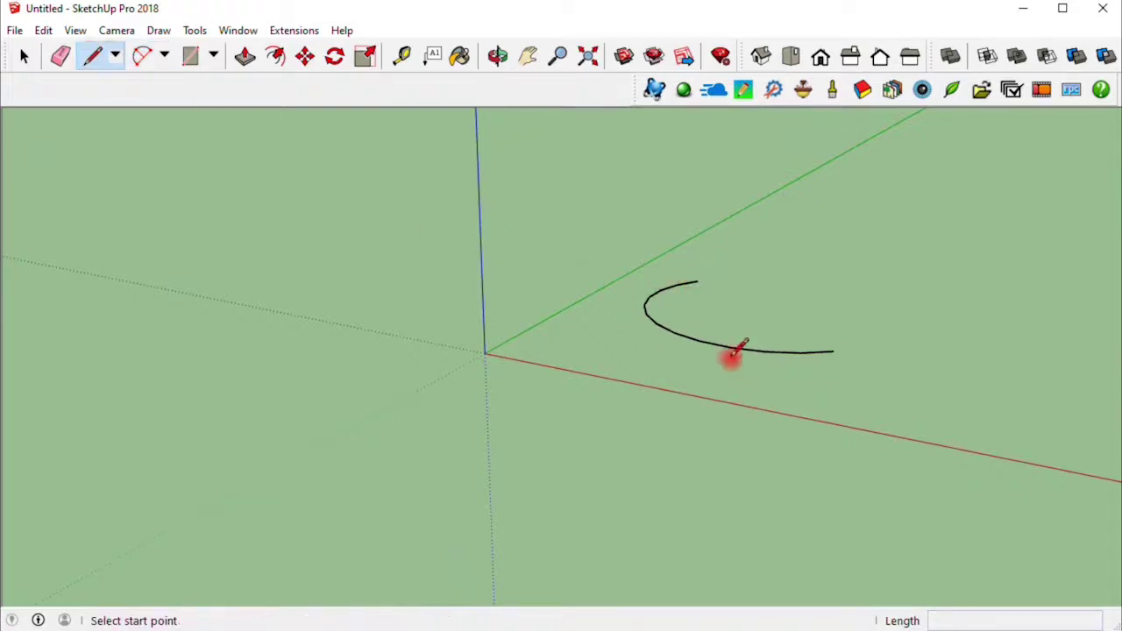
pyautogui.click(699, 280)
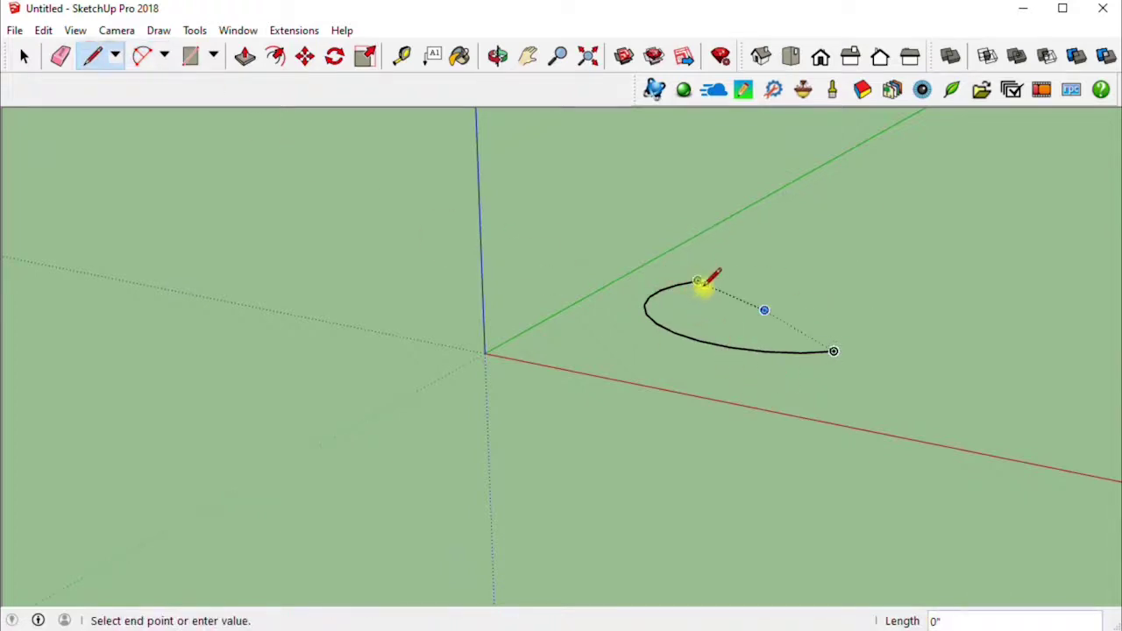
pyautogui.click(831, 350)
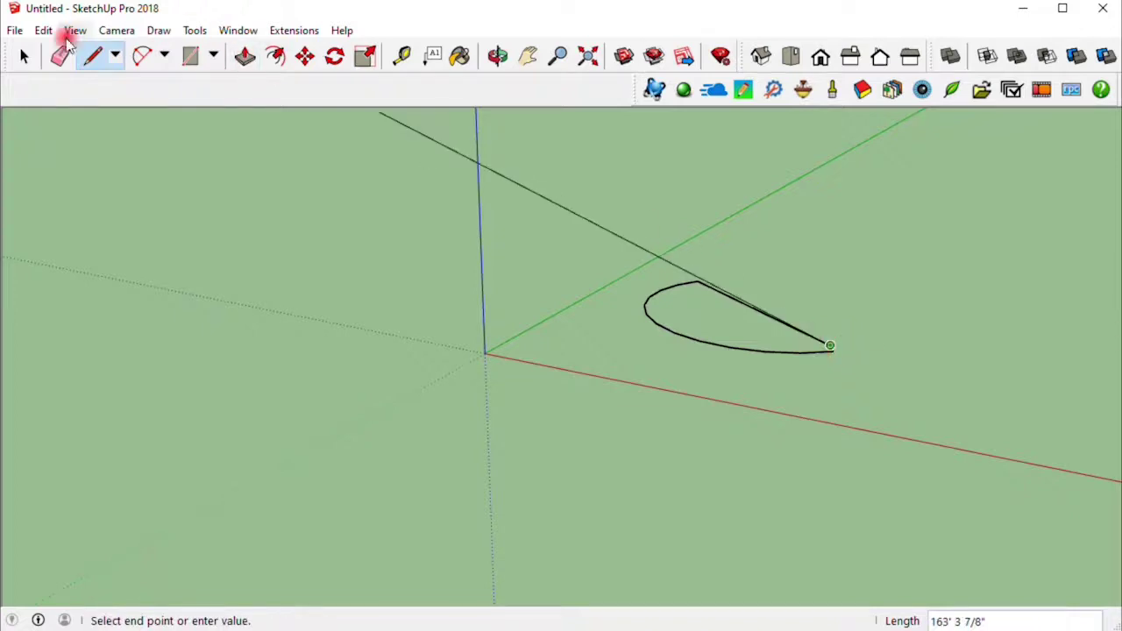
# - Close the arc with a short line across its front tip toward the red axis and erase the overhanging line and arc ends
pyautogui.click(744, 400)
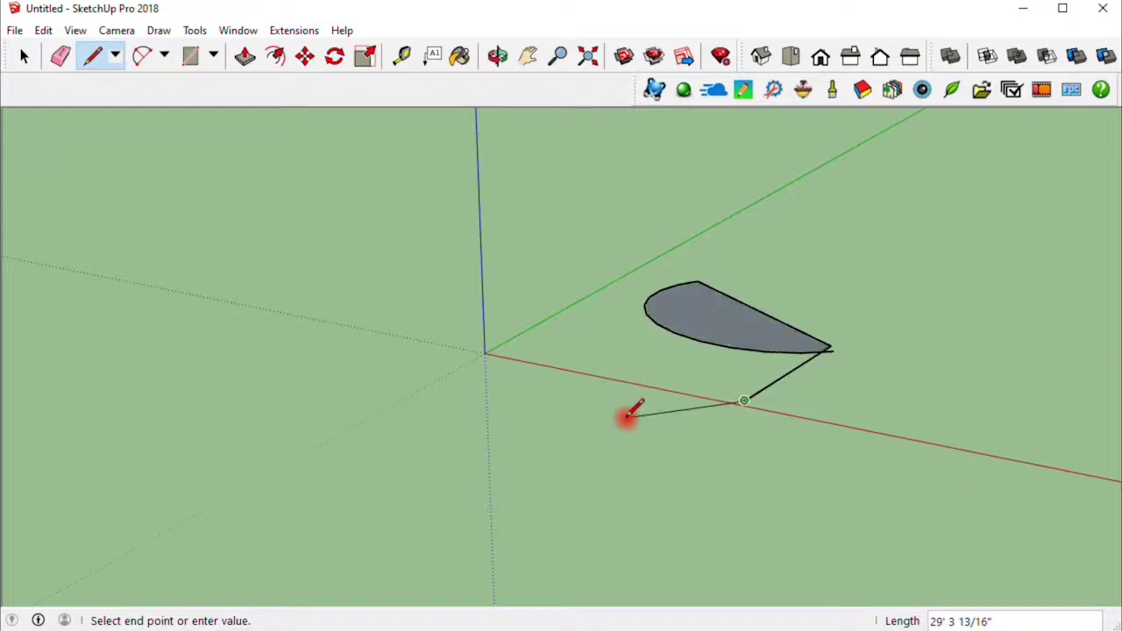
pyautogui.press('Escape')
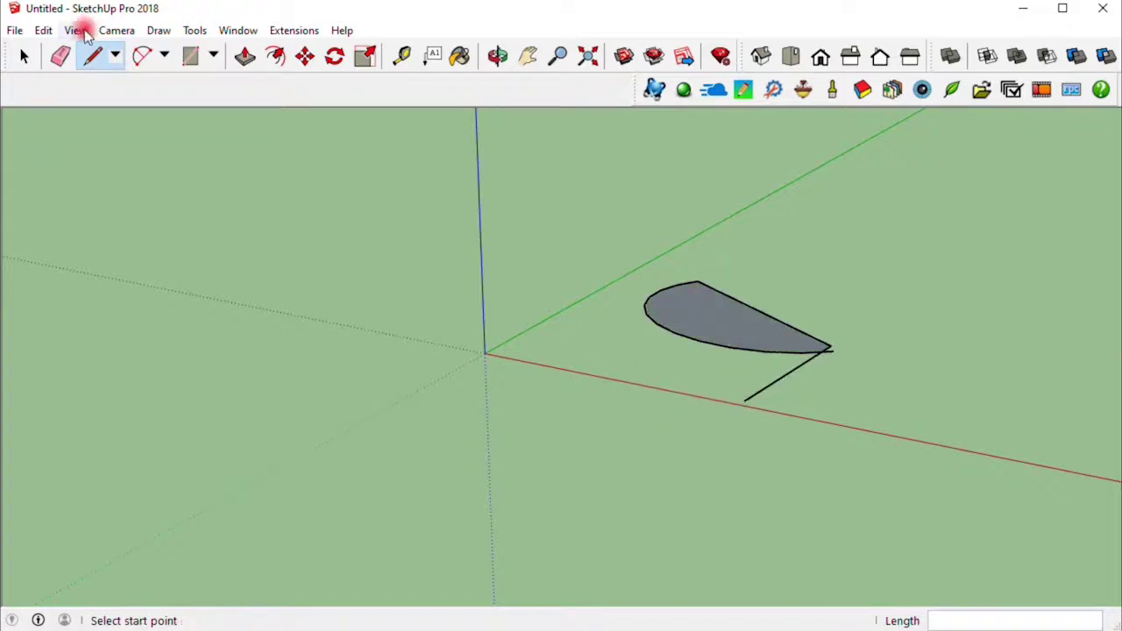
pyautogui.click(60, 56)
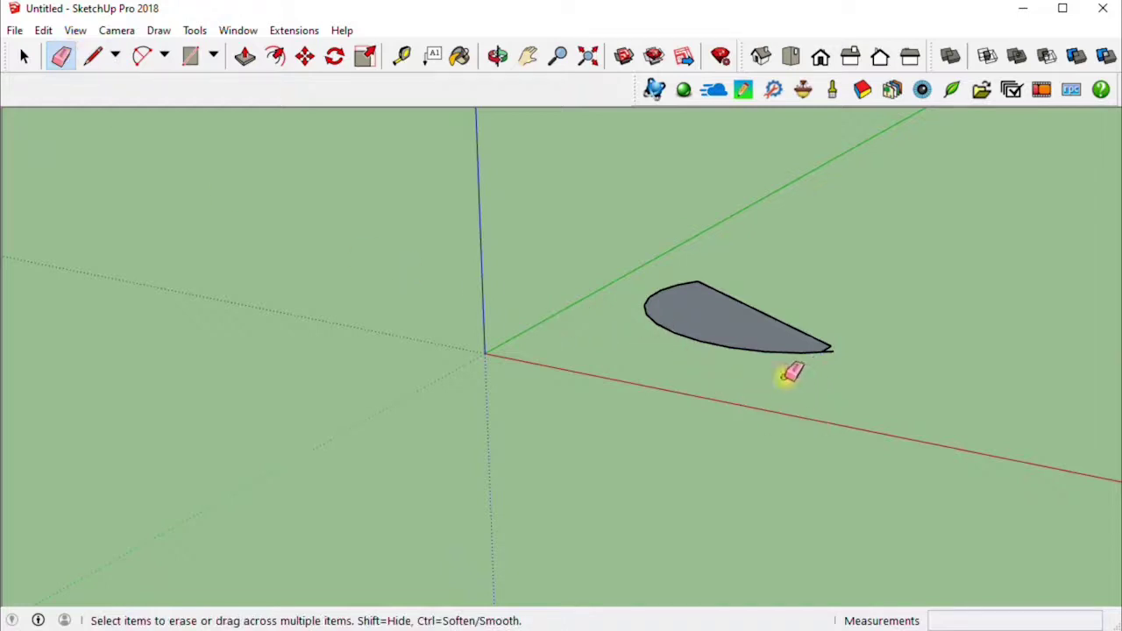
pyautogui.click(837, 349)
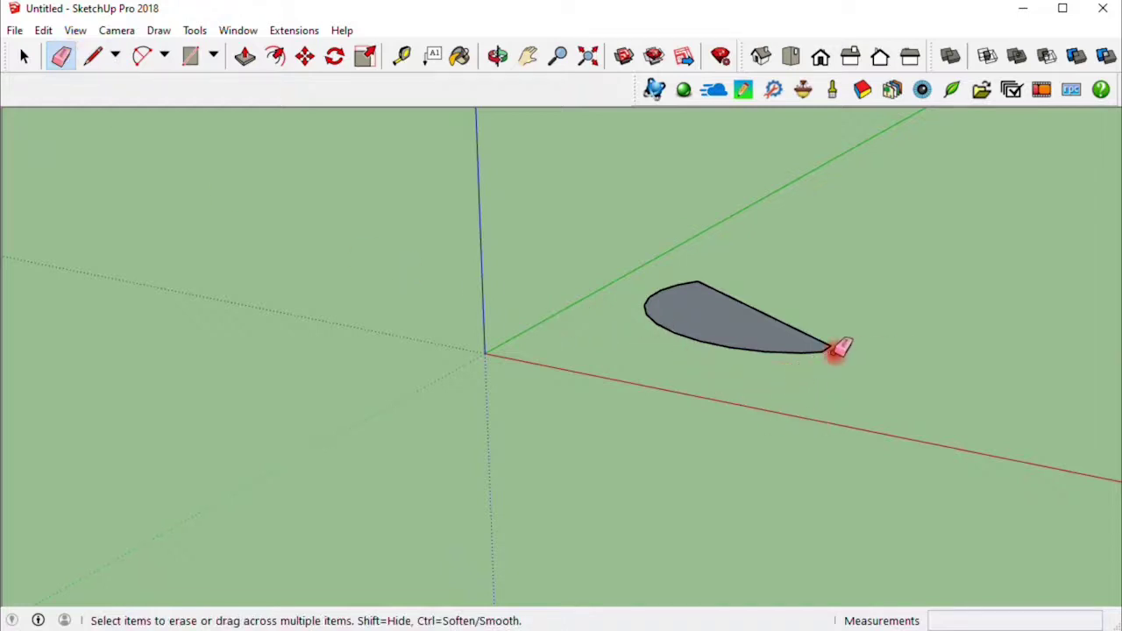
pyautogui.scroll(4, 835, 346)
pyautogui.scroll(-5, 579, 333)
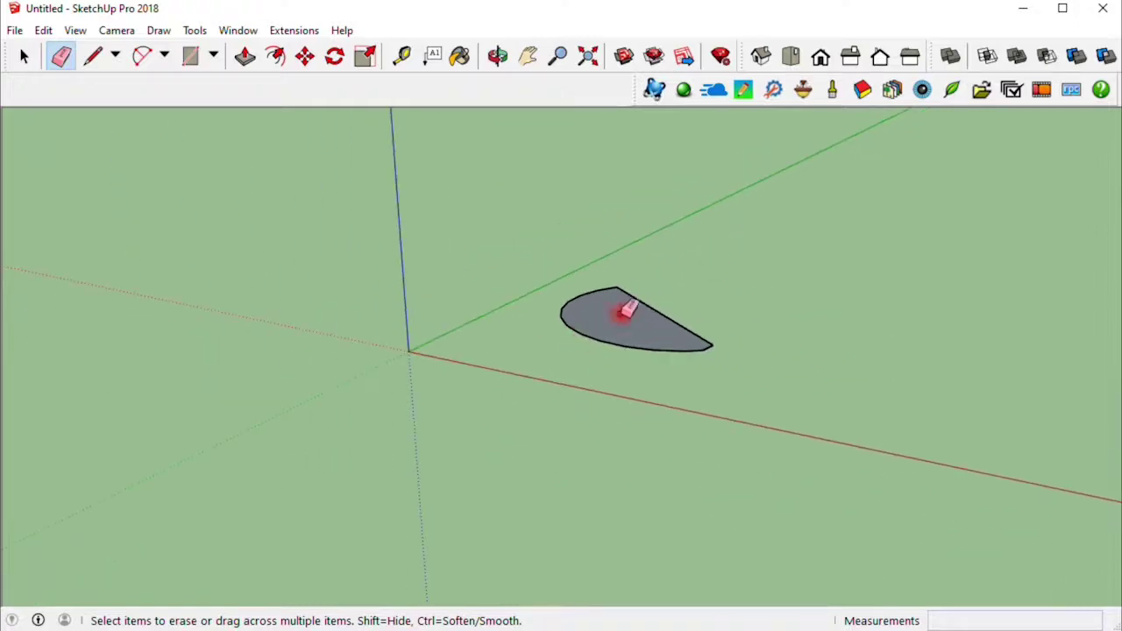
pyautogui.scroll(2, 649, 263)
pyautogui.scroll(-2, 627, 293)
pyautogui.scroll(5, 631, 281)
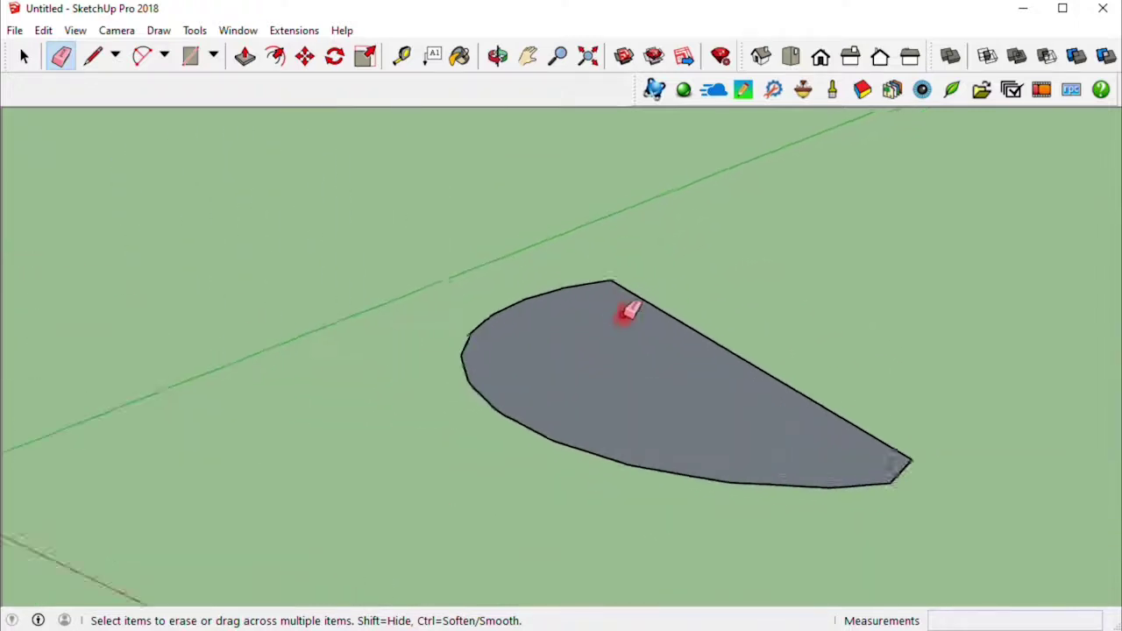
pyautogui.scroll(1, 624, 320)
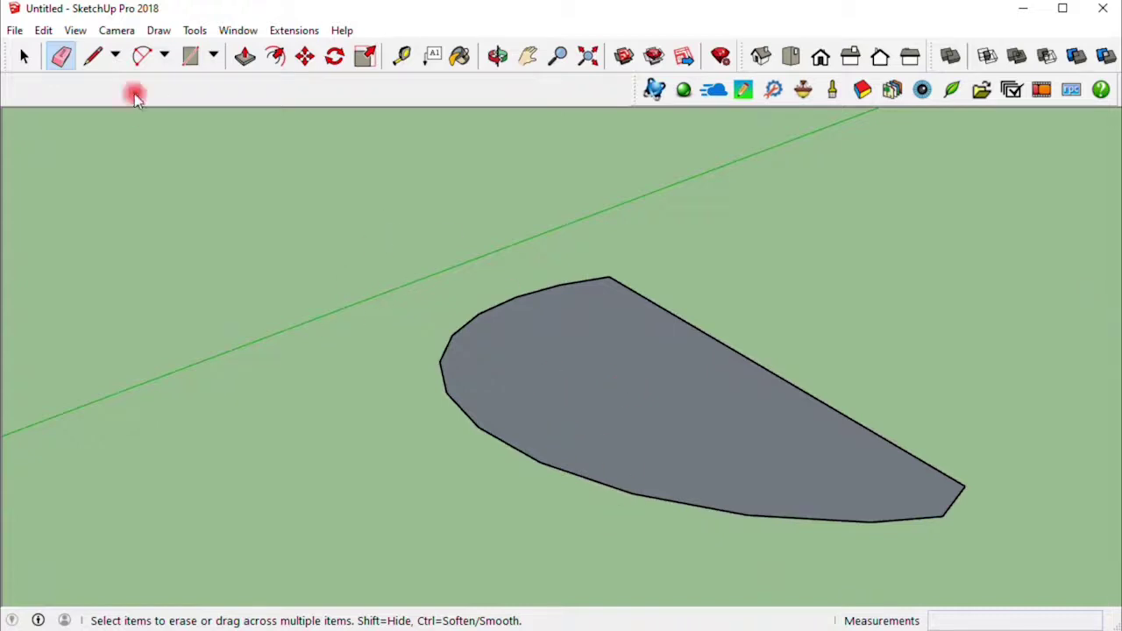
# - Select the whole closed arc face with its edges and delete it
pyautogui.scroll(-3, 290, 241)
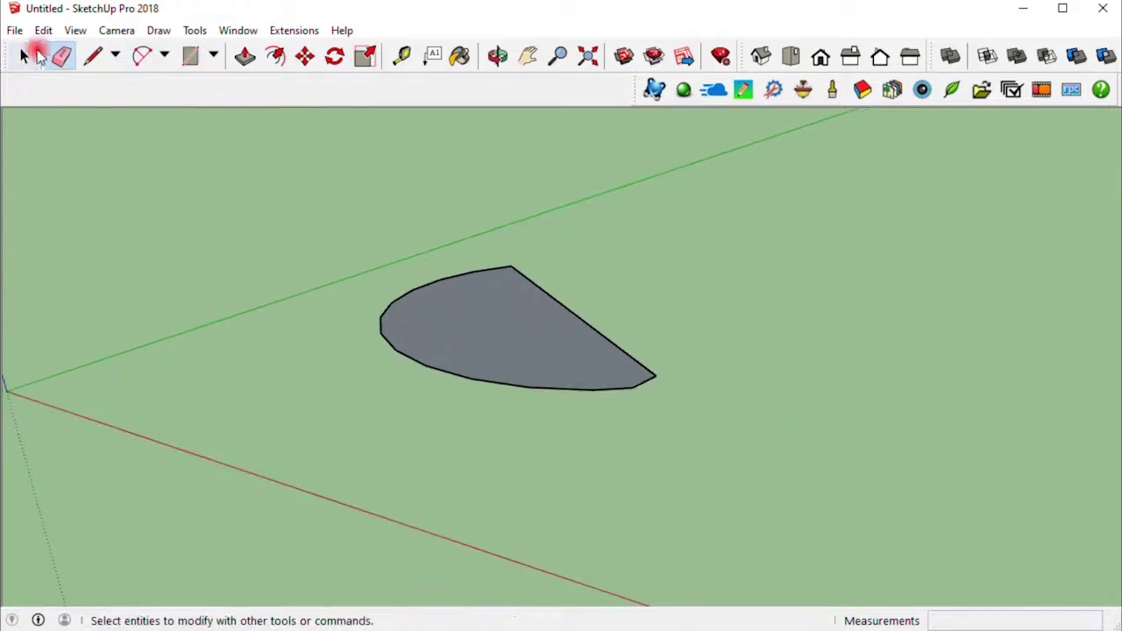
pyautogui.click(35, 55)
pyautogui.moveTo(710, 194); pyautogui.dragTo(335, 499)
pyautogui.press('Delete')
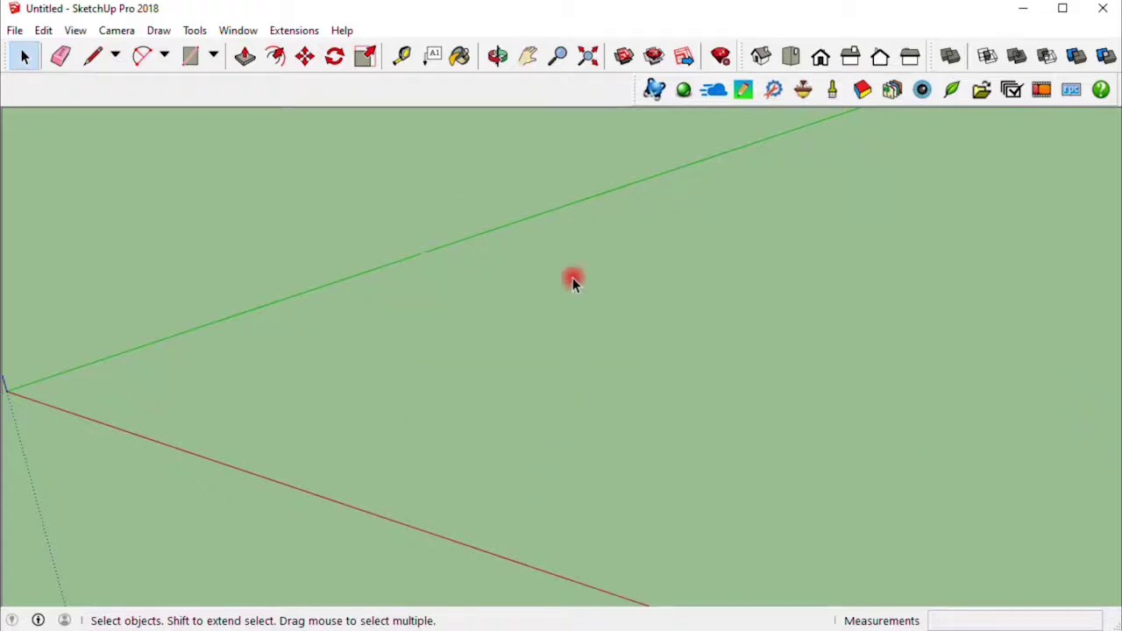
# - Draw a rectangle about 25' 4" by 67' 1" on the ground between the red and green axes
pyautogui.click(213, 55)
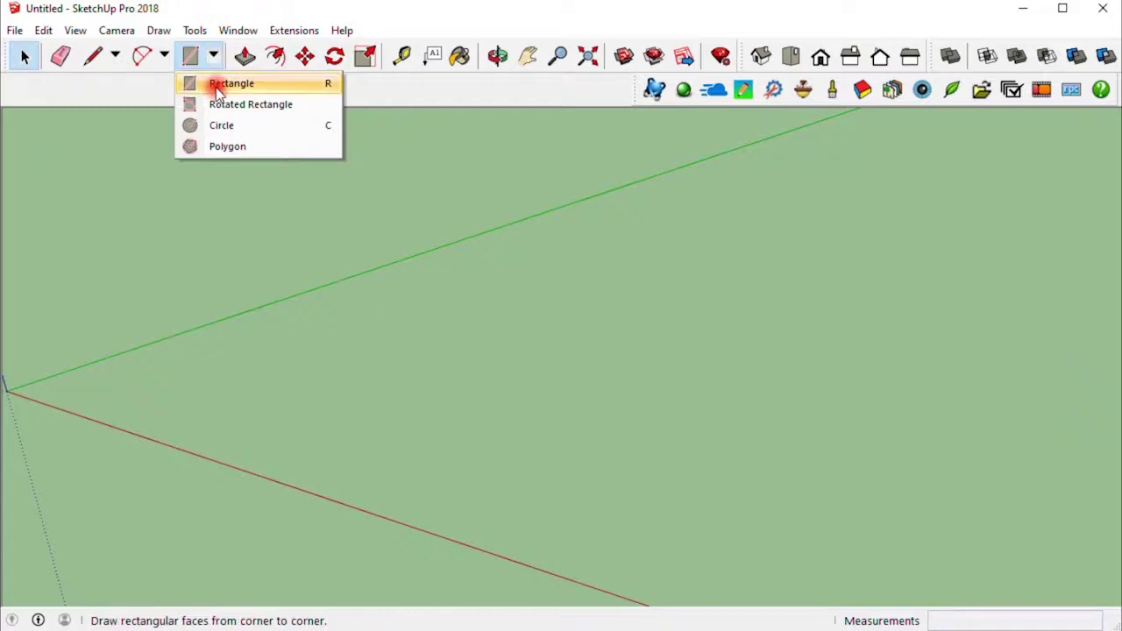
pyautogui.click(219, 83)
pyautogui.click(750, 301)
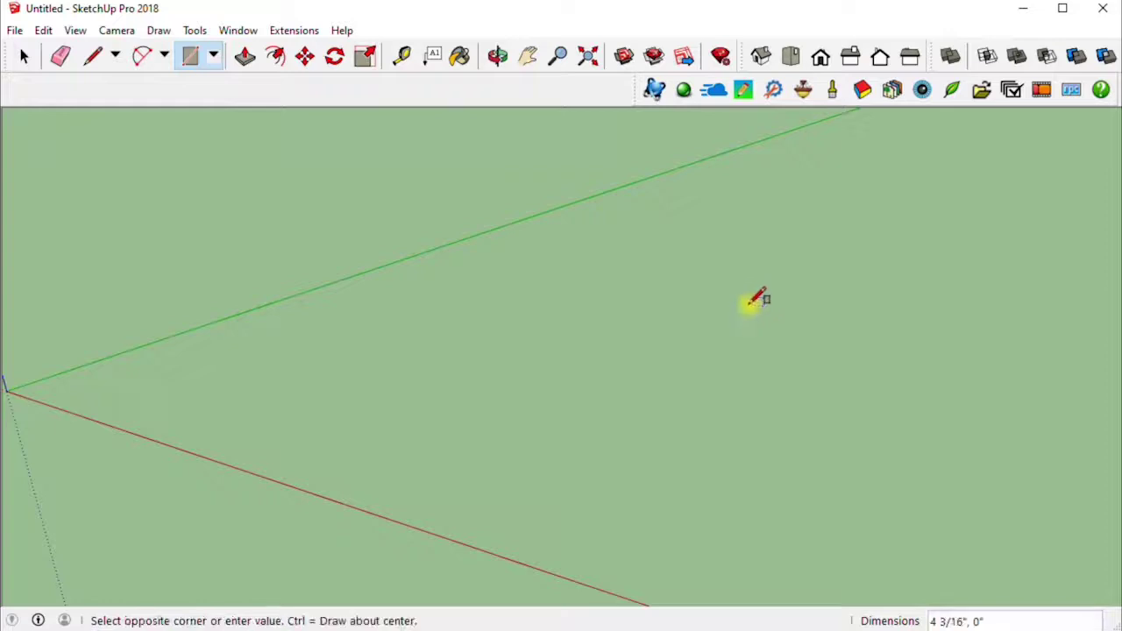
pyautogui.click(805, 476)
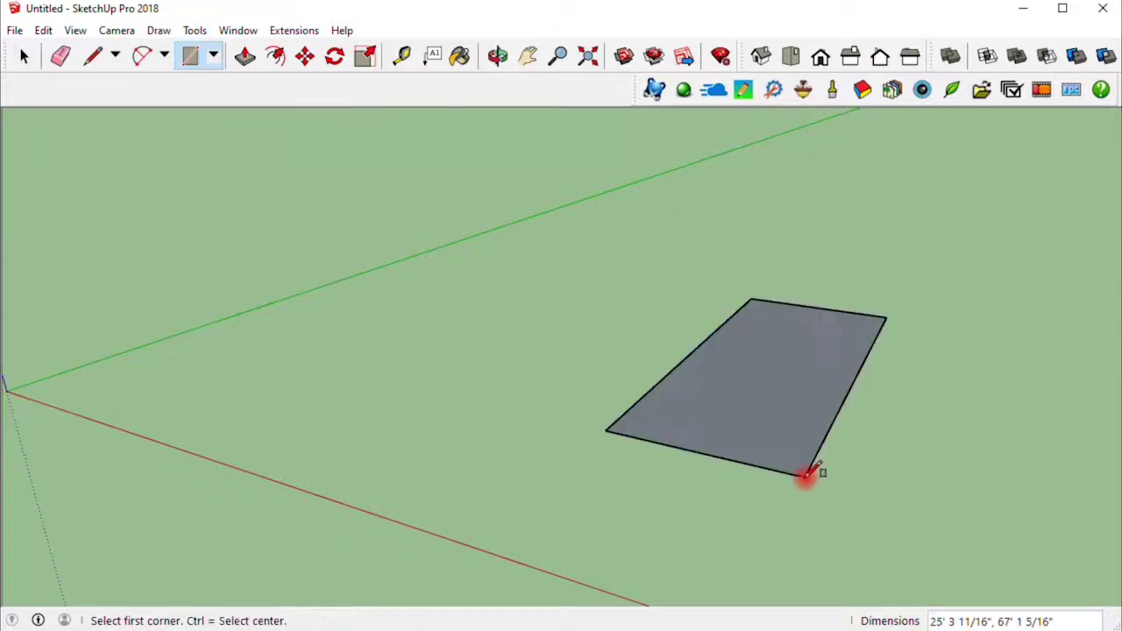